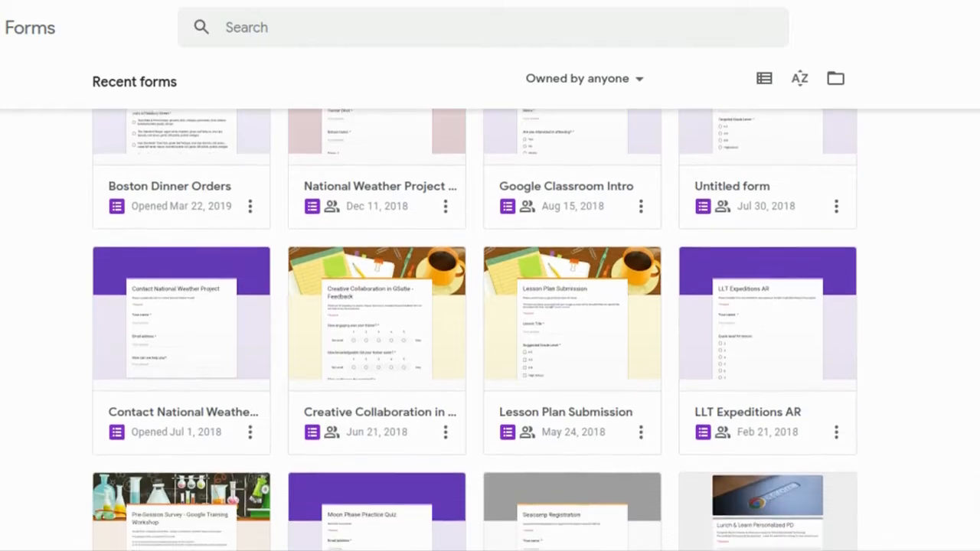
Step: Browse the recent forms list to examine the variety of existing forms, quizzes and surveys
scroll(475, 329, "down", 2)
scroll(475, 329, "down", 1)
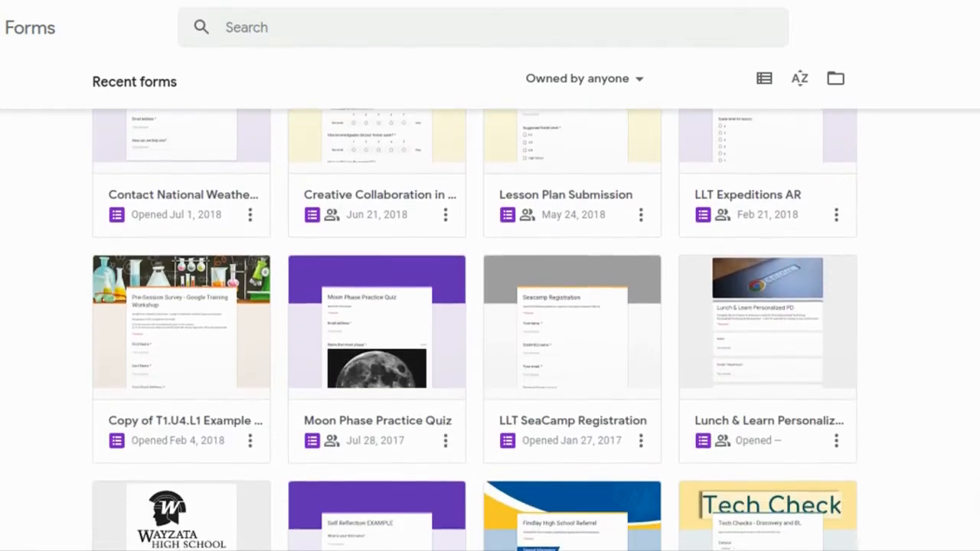
scroll(475, 330, "down", 1)
scroll(475, 329, "down", 1)
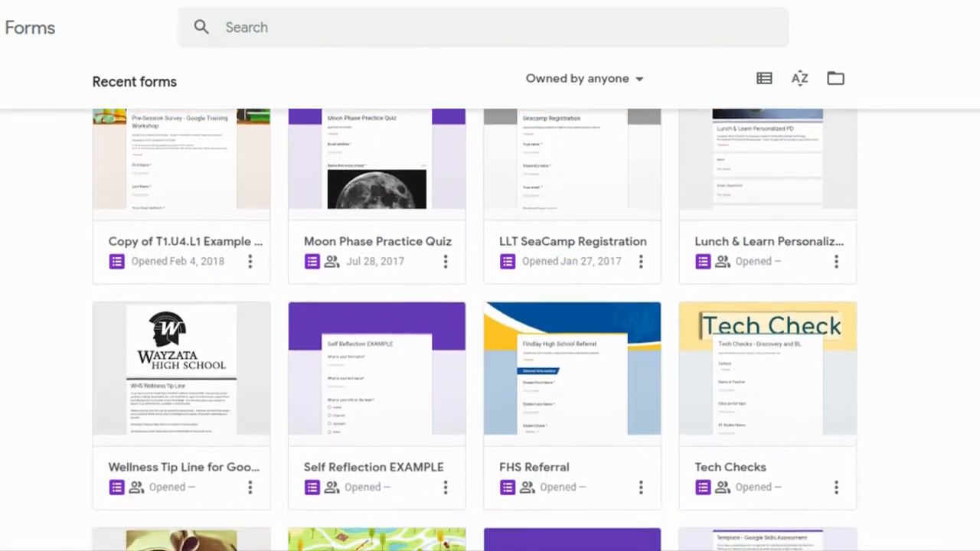
scroll(475, 330, "down", 1)
scroll(475, 329, "down", 3)
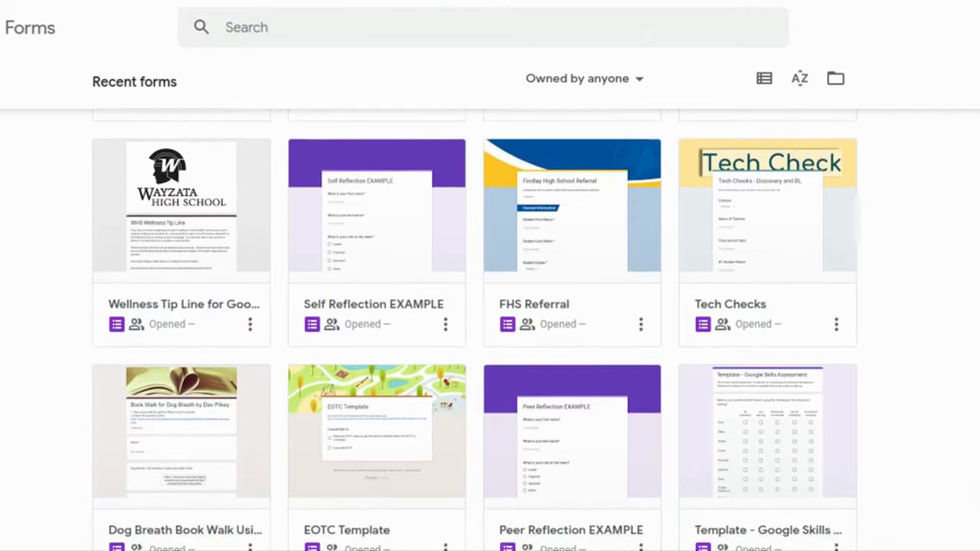
scroll(475, 329, "down", 3)
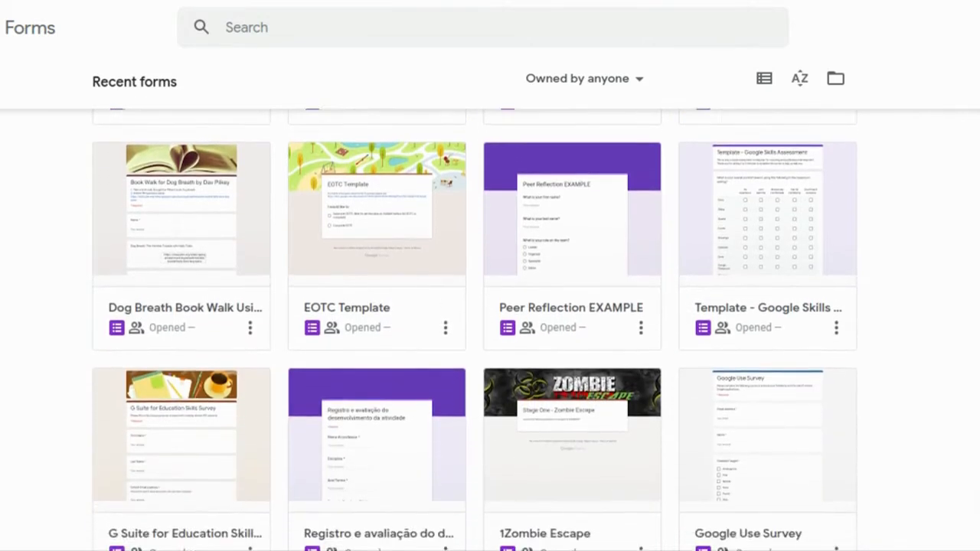
scroll(475, 330, "down", 2)
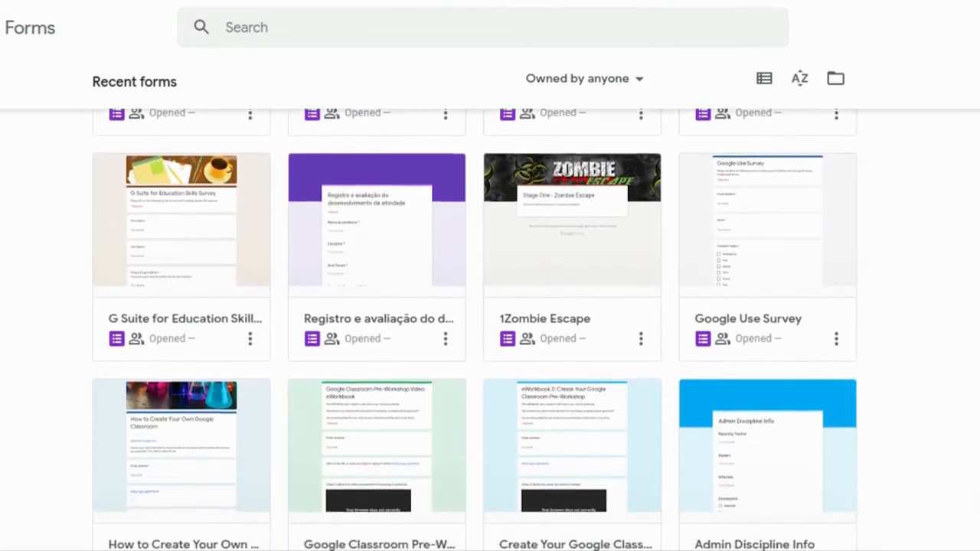
scroll(475, 329, "down", 2)
scroll(474, 329, "down", 1)
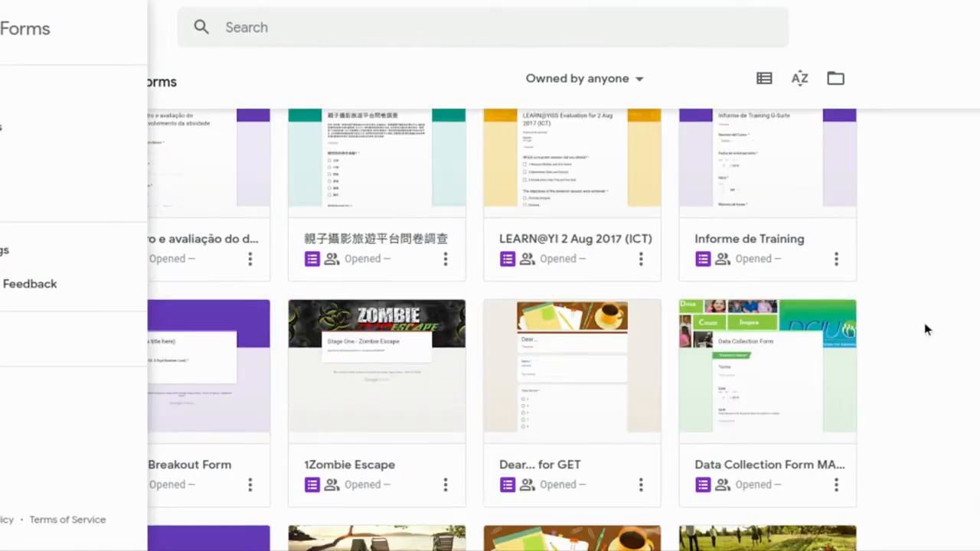
scroll(923, 322, "up", 10)
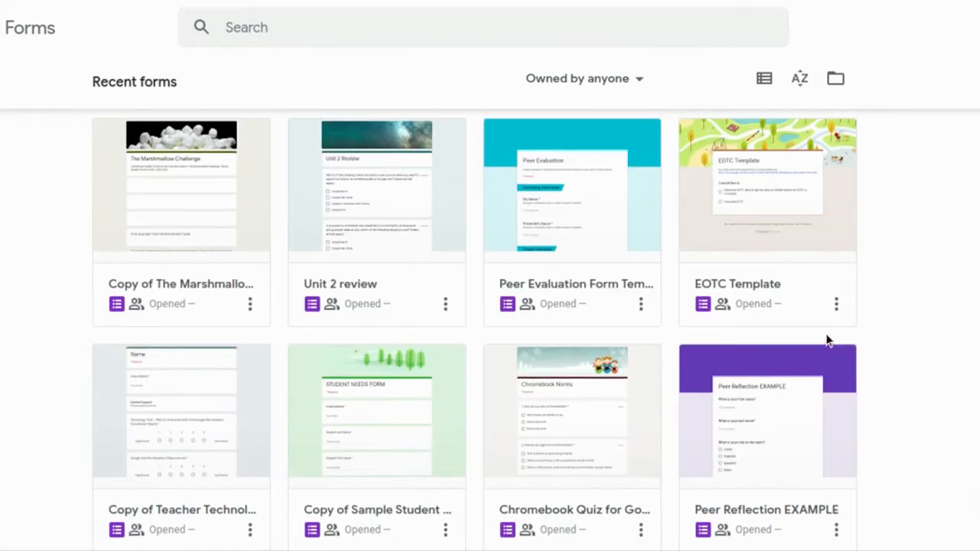
scroll(910, 328, "up", 3)
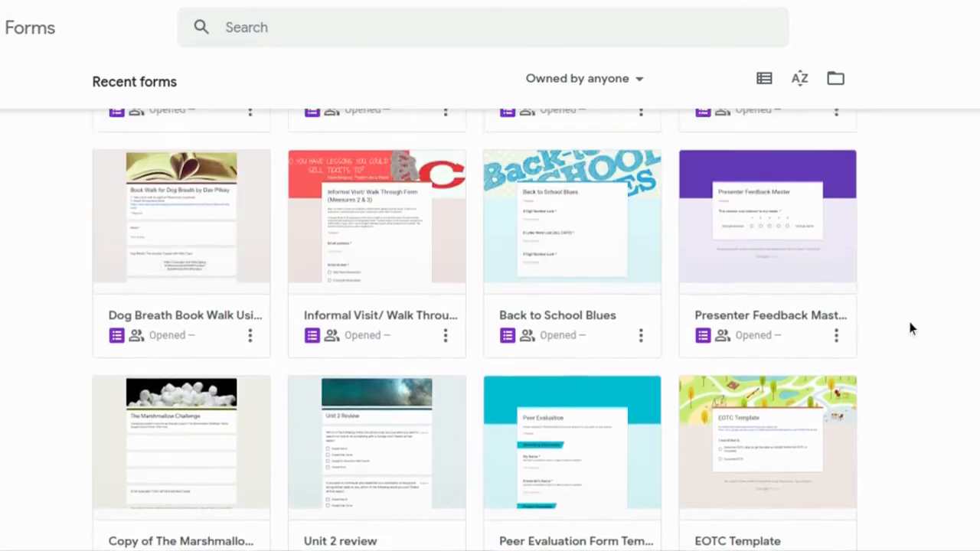
scroll(911, 327, "up", 6)
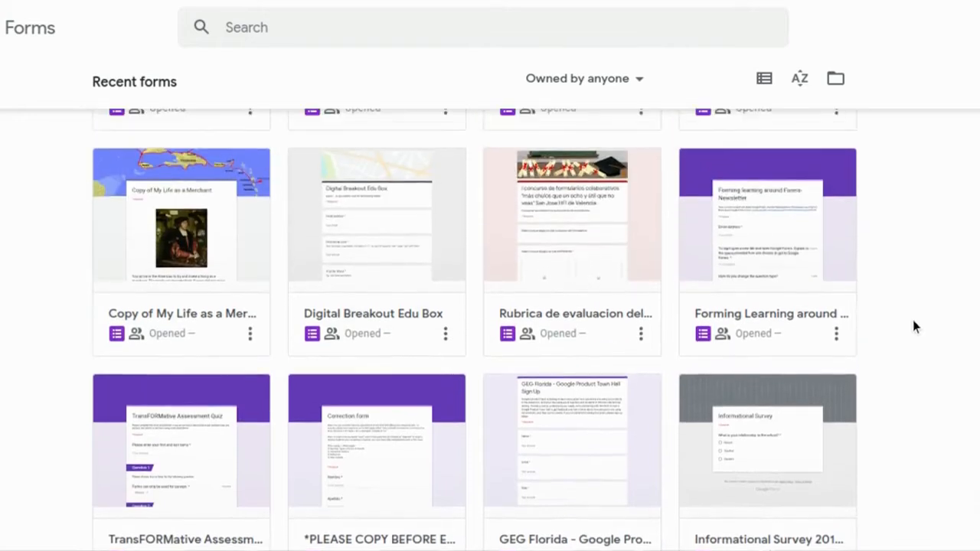
scroll(913, 320, "up", 5)
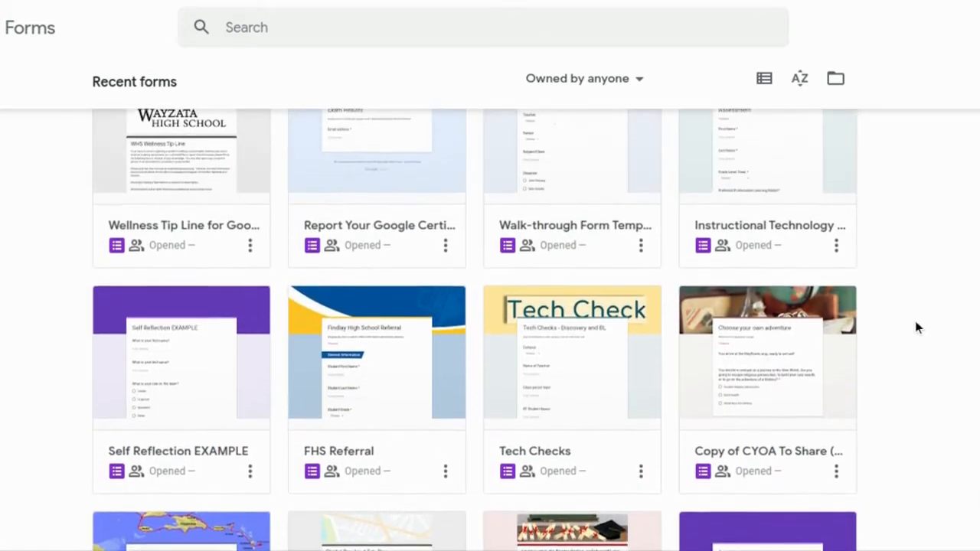
scroll(915, 321, "up", 4)
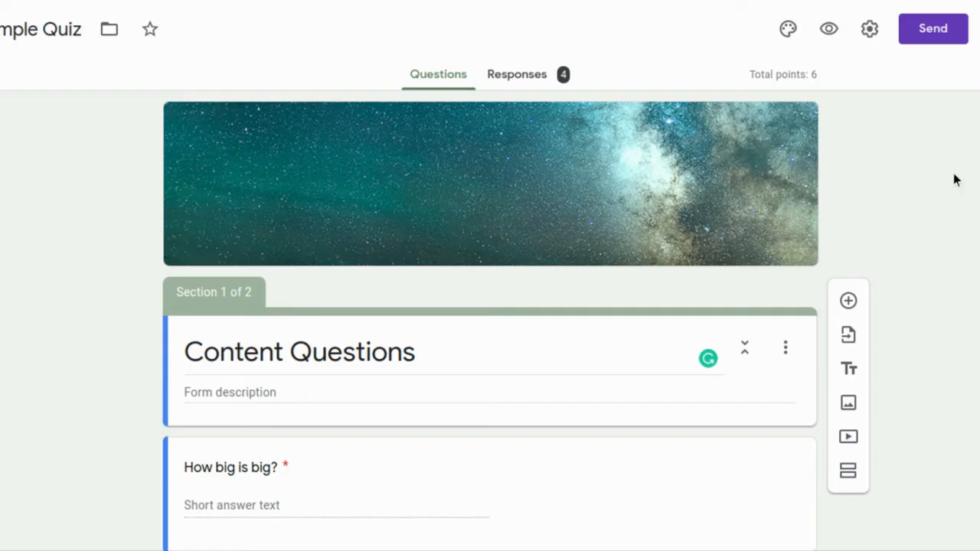
Step: Add a new section to the sample quiz after the Content Questions title block
scroll(904, 149, "down", 3)
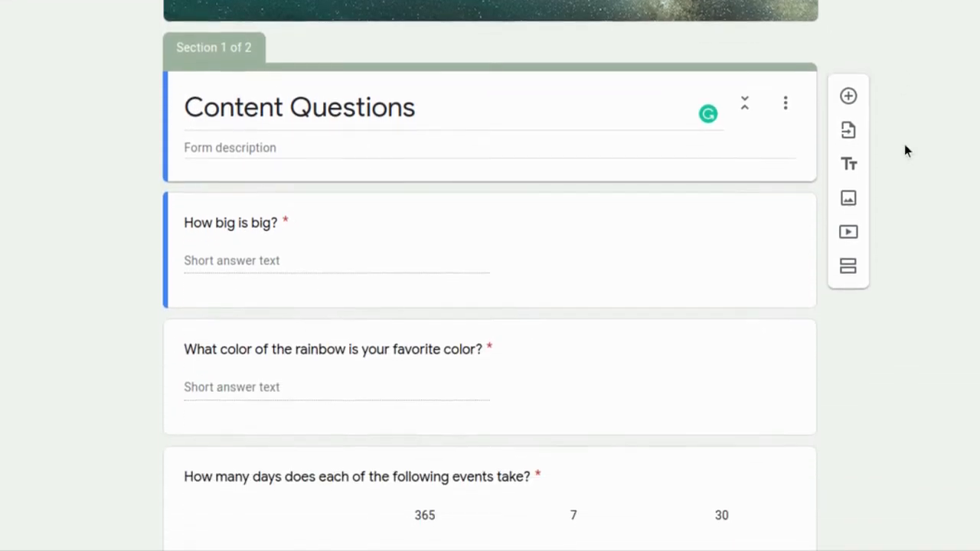
scroll(905, 151, "down", 1)
scroll(906, 151, "down", 2)
scroll(907, 149, "down", 5)
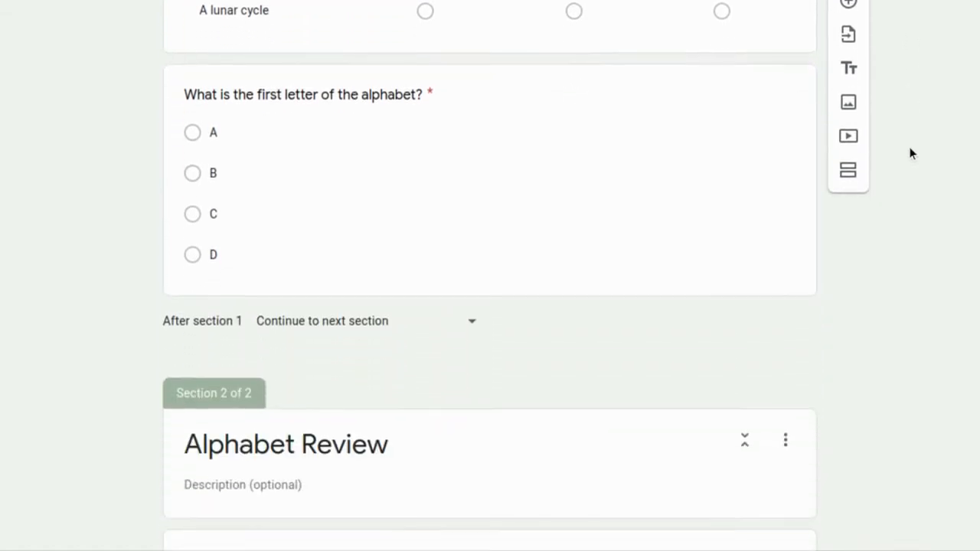
scroll(909, 153, "down", 5)
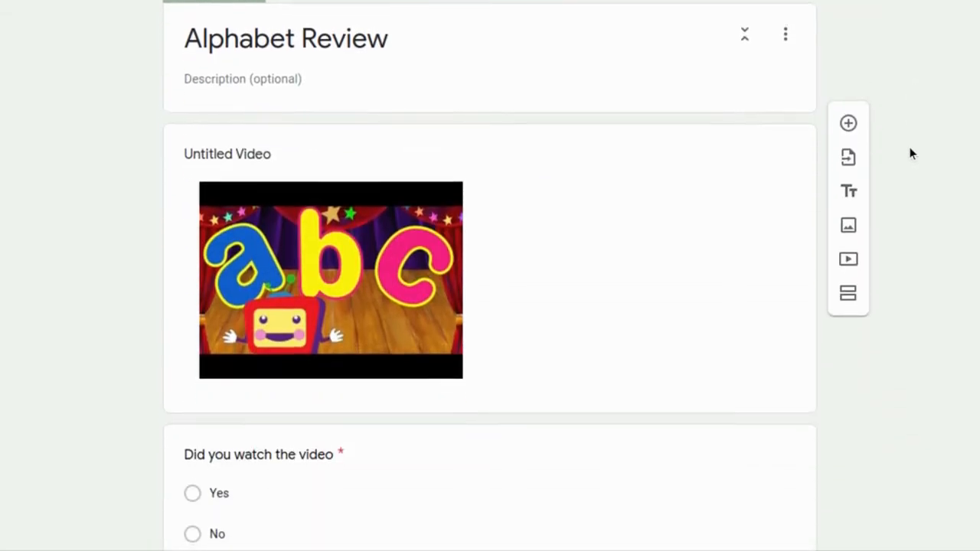
scroll(909, 153, "down", 2)
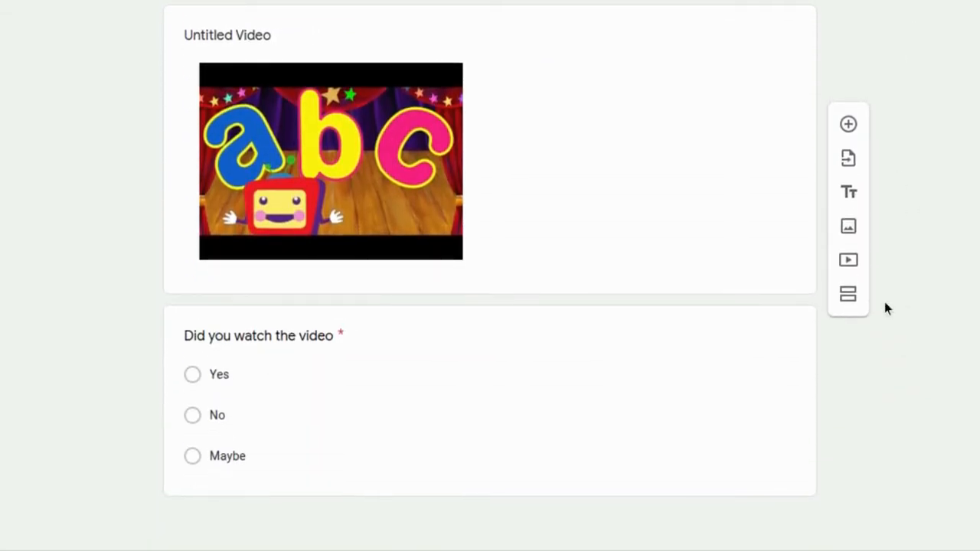
left_click(851, 298)
Step: Rename the untitled section 2 as "New Section"
scroll(857, 298, "up", 3)
scroll(857, 297, "down", 3)
scroll(862, 291, "up", 7)
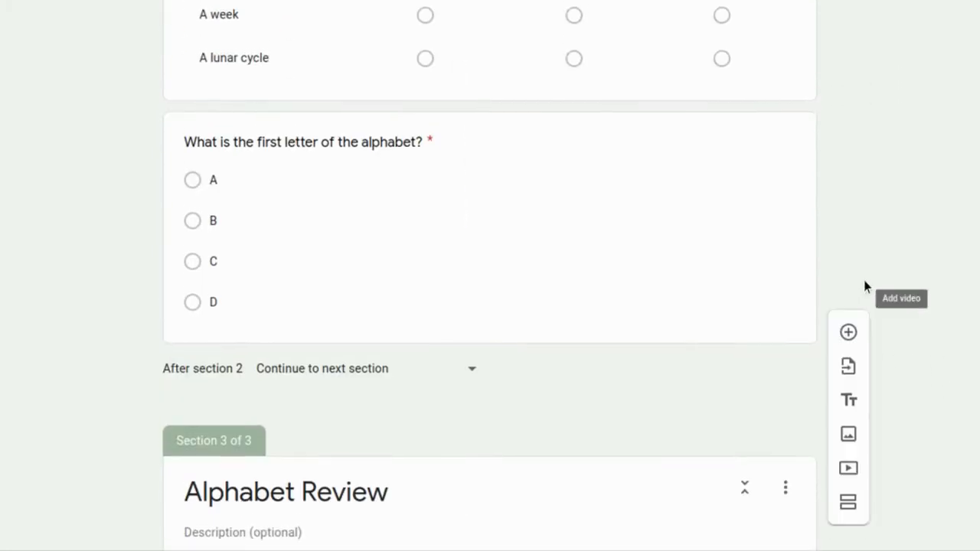
scroll(865, 285, "up", 8)
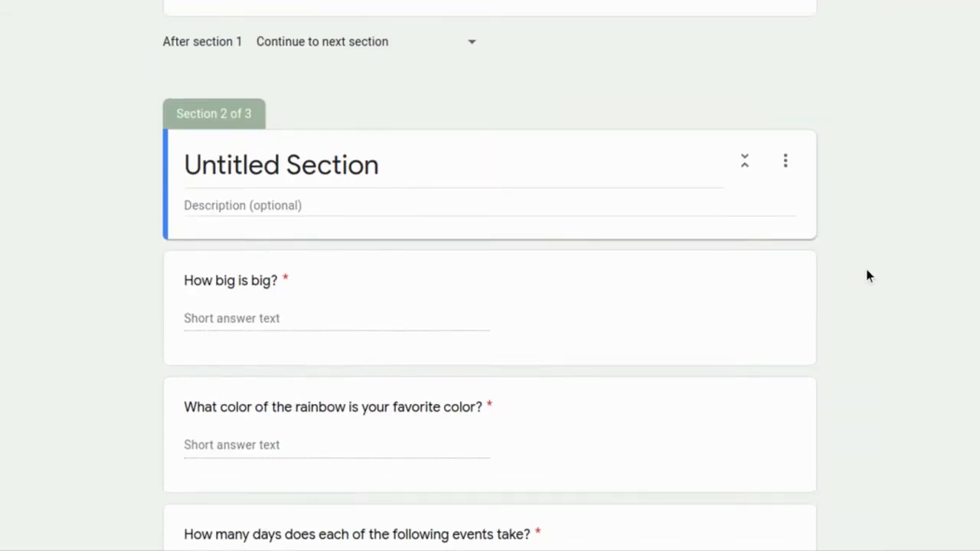
scroll(867, 275, "up", 4)
scroll(866, 273, "down", 1)
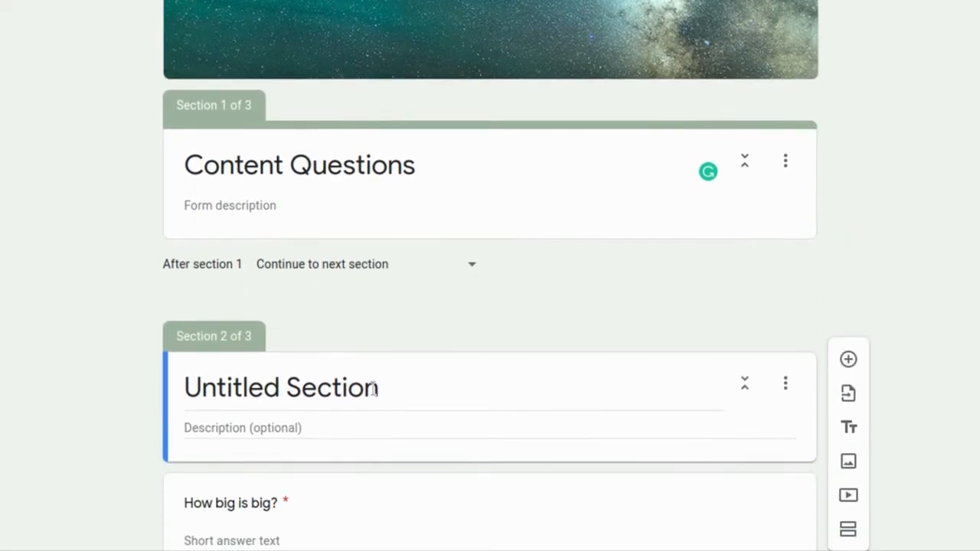
left_click(374, 389)
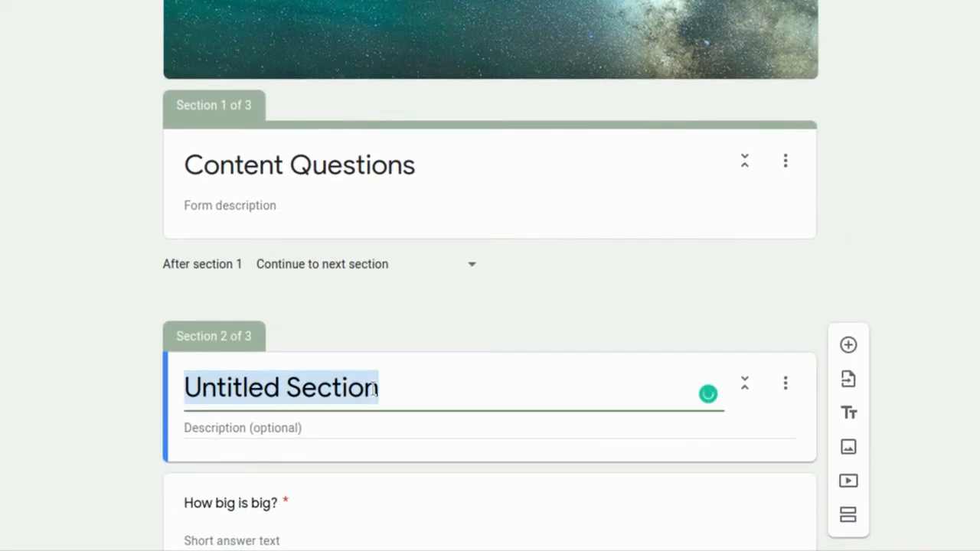
type("New")
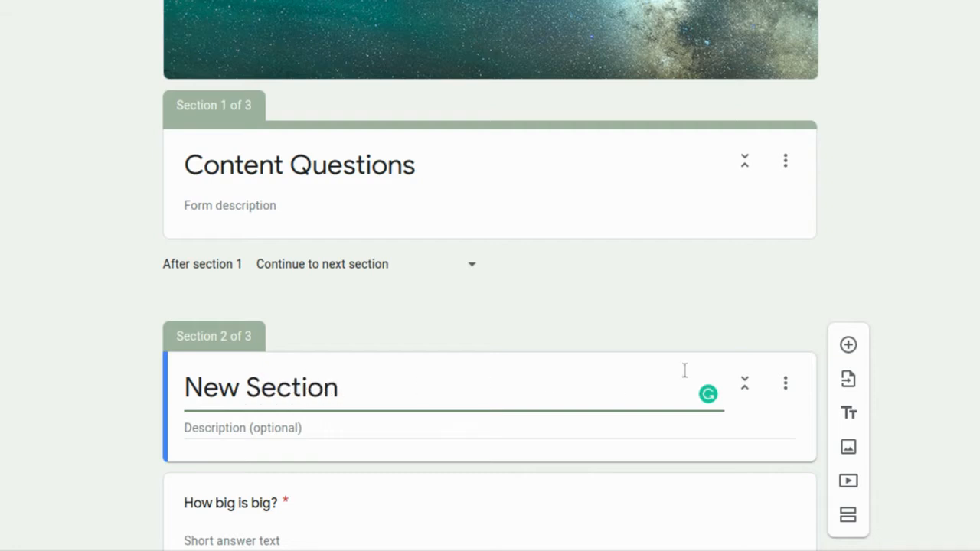
Step: Add a question to New Section and choose Multiple choice as its type
left_click(848, 346)
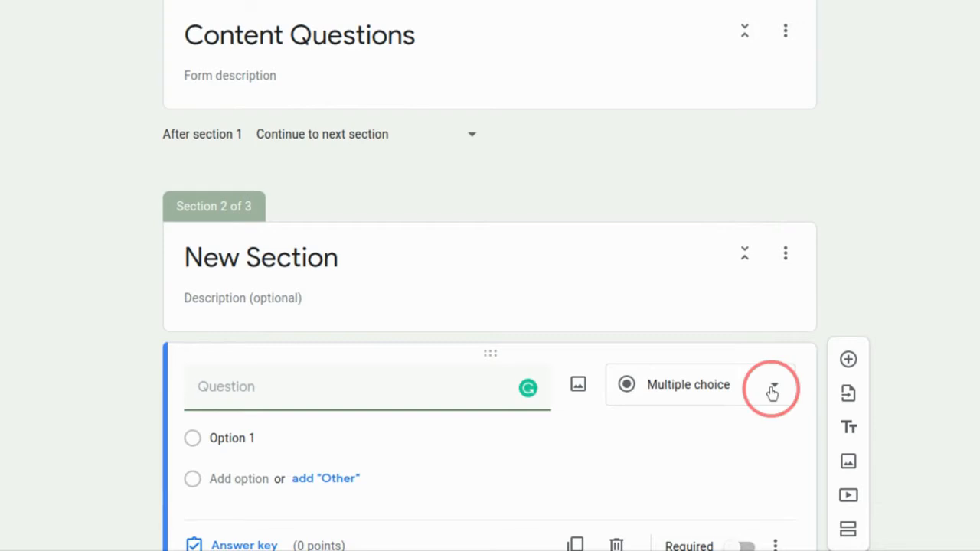
left_click(773, 392)
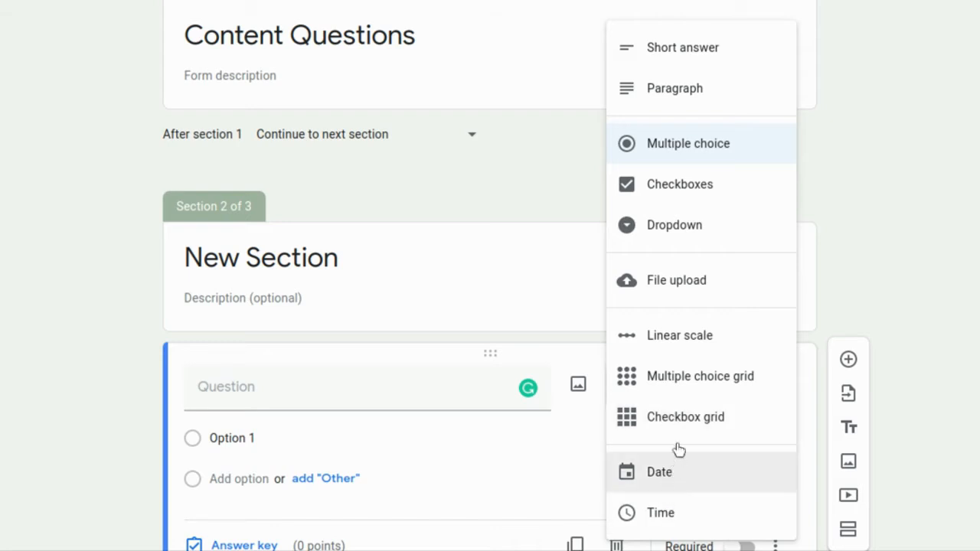
left_click(691, 147)
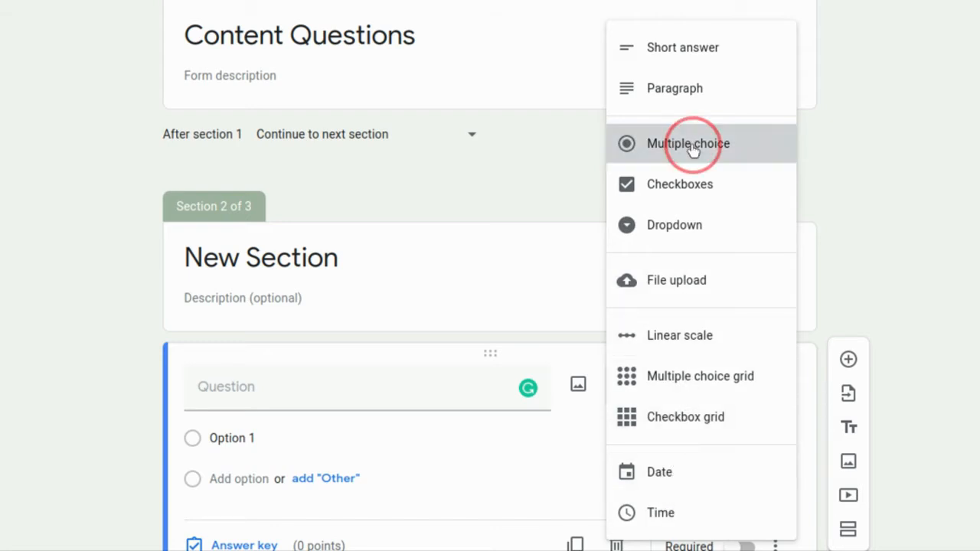
Step: Turn on going to a section based on answer for the new multiple-choice question
scroll(741, 370, "down", 2)
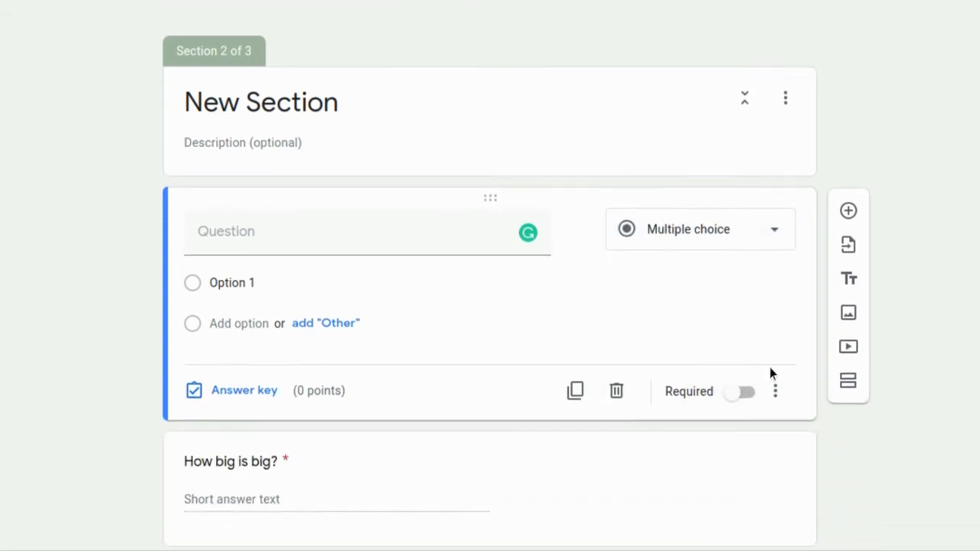
left_click(775, 392)
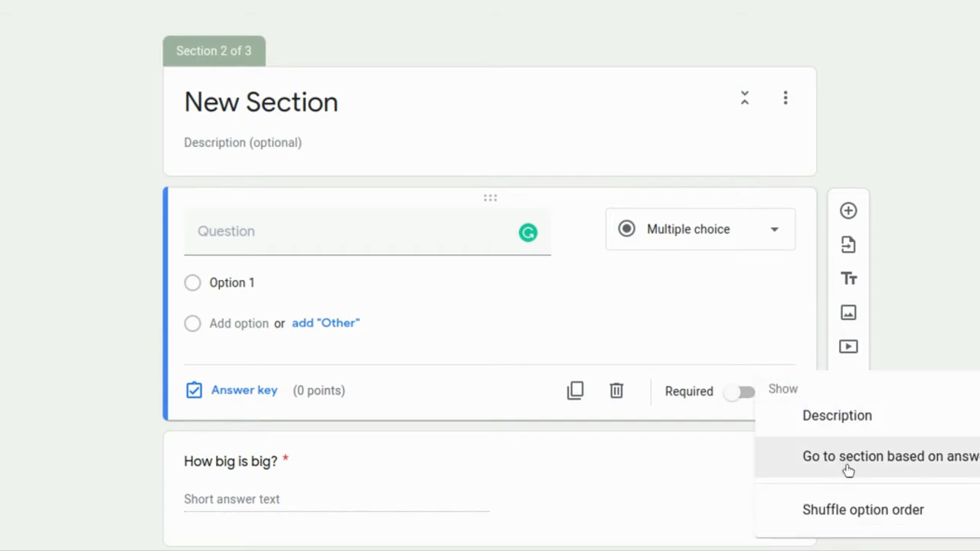
left_click(849, 458)
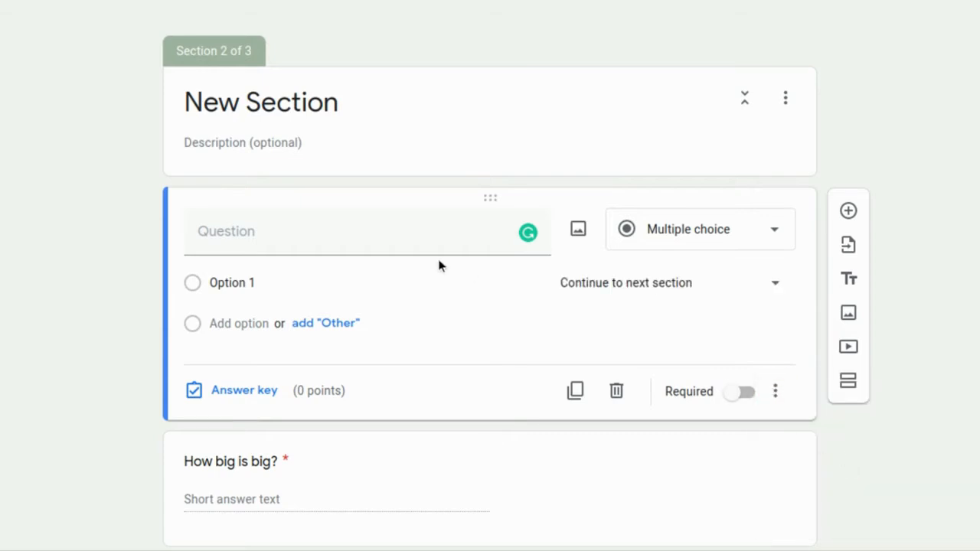
Step: Enter "Question" as the question text and add "Option 2" as a second answer after Option 1
left_click(360, 244)
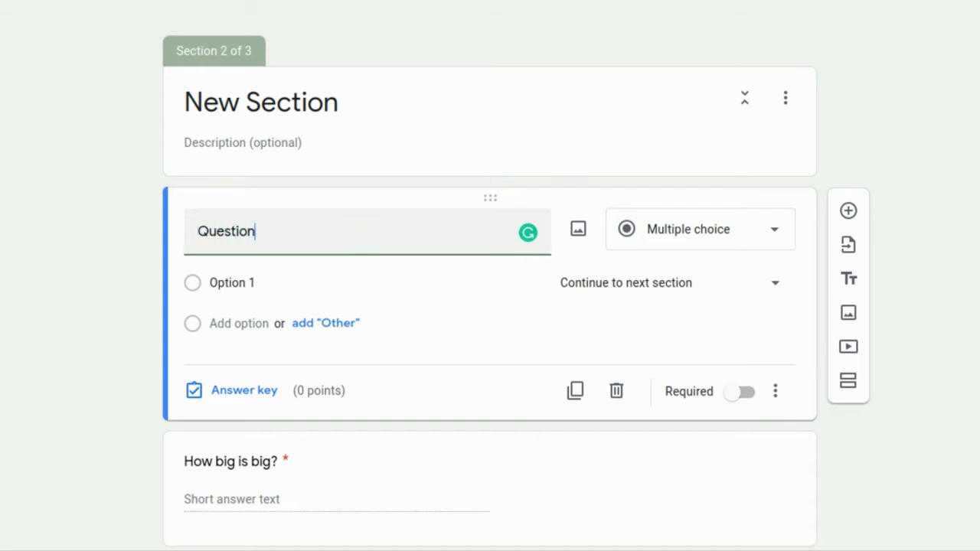
left_click(280, 283)
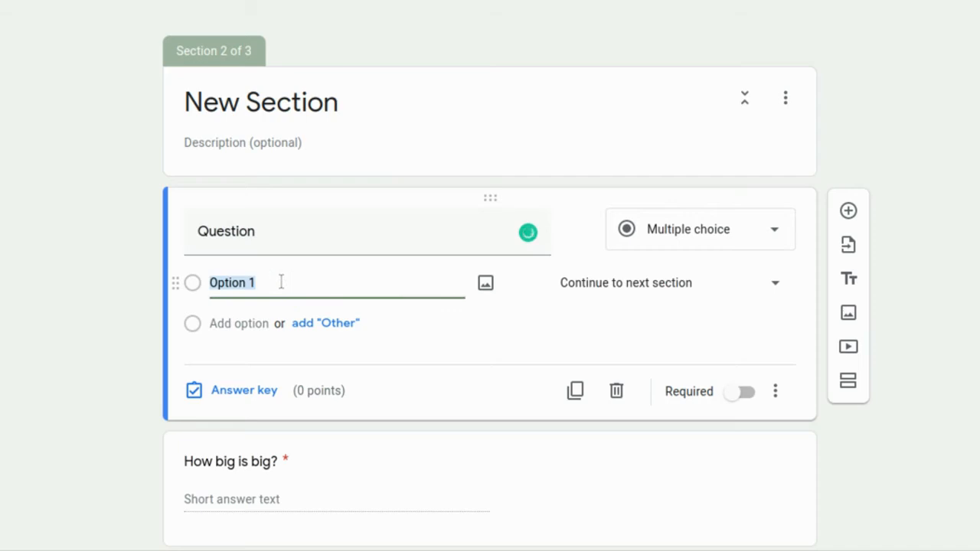
left_click(255, 324)
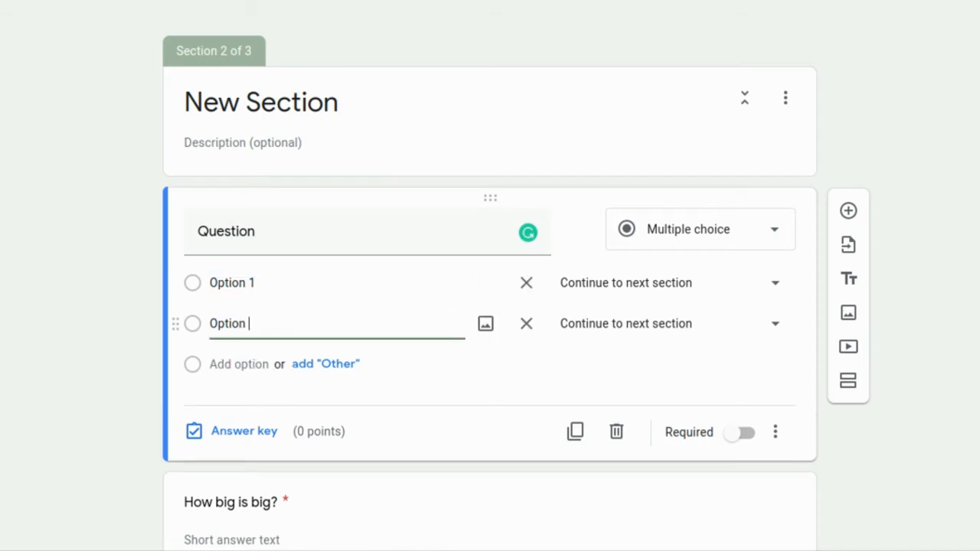
Step: Route Option 1 to section 1 (Content Questions) and Option 2 to section 3 (Alphabet Review)
left_click(772, 282)
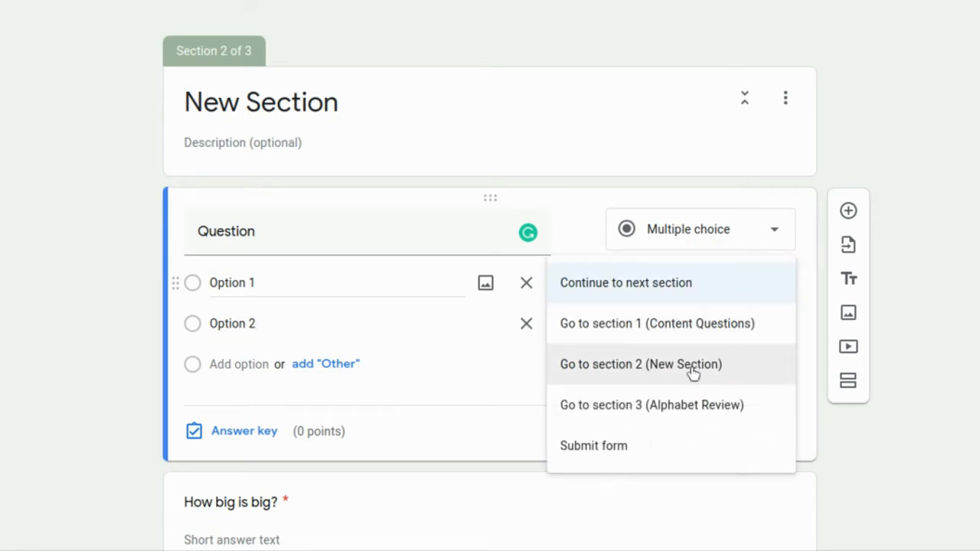
left_click(692, 327)
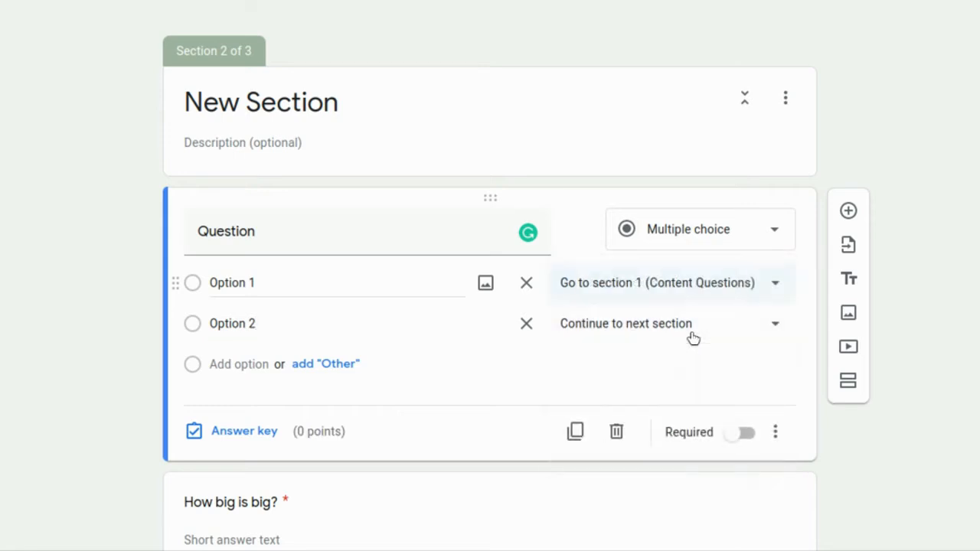
left_click(772, 326)
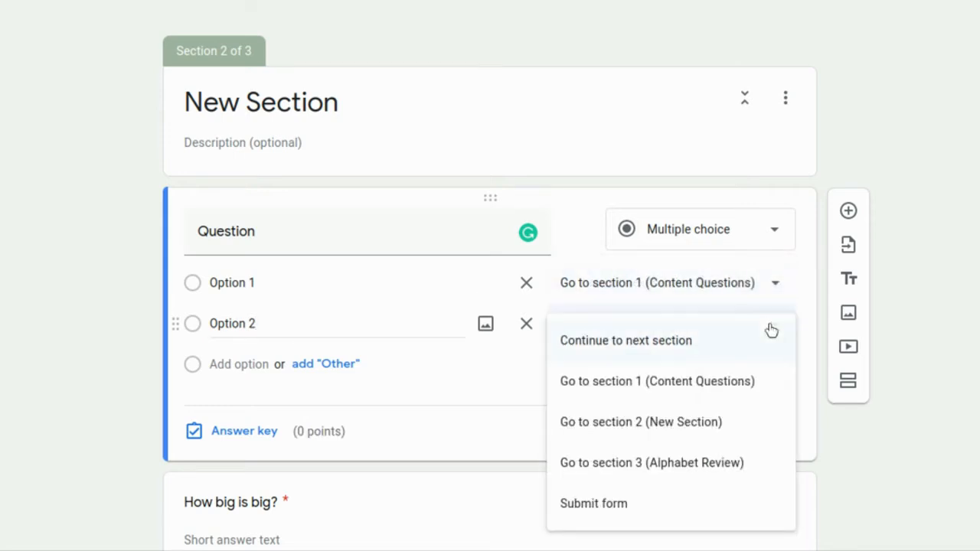
left_click(714, 464)
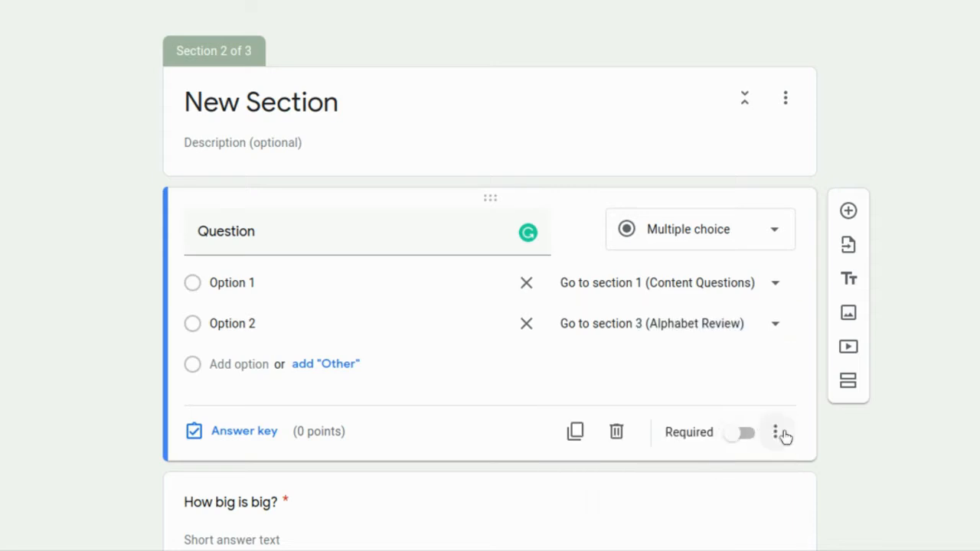
left_click(251, 360)
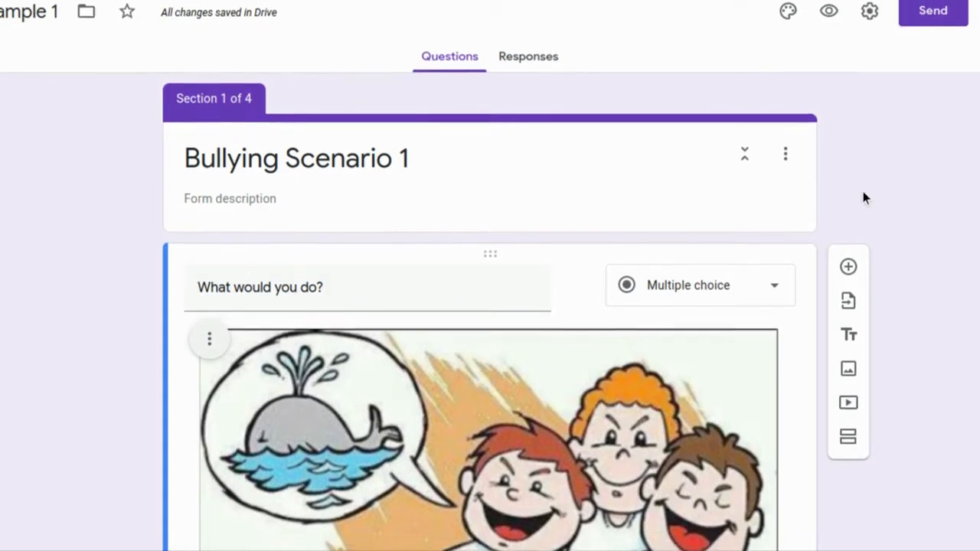
Step: Examine the "What would you do?" question in Bullying Scenario 1 and the section each answer leads to
scroll(864, 197, "down", 2)
scroll(864, 197, "down", 3)
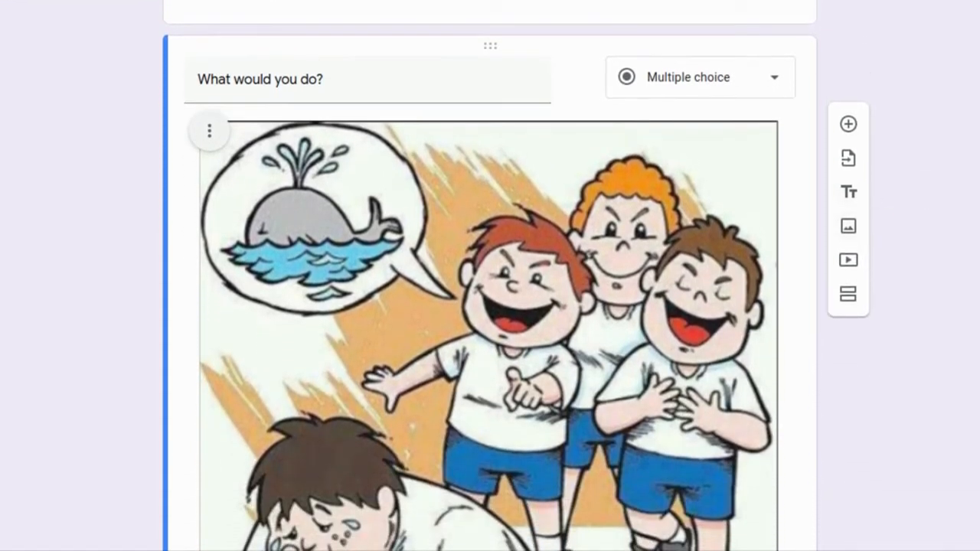
scroll(864, 198, "down", 2)
scroll(490, 276, "down", 5)
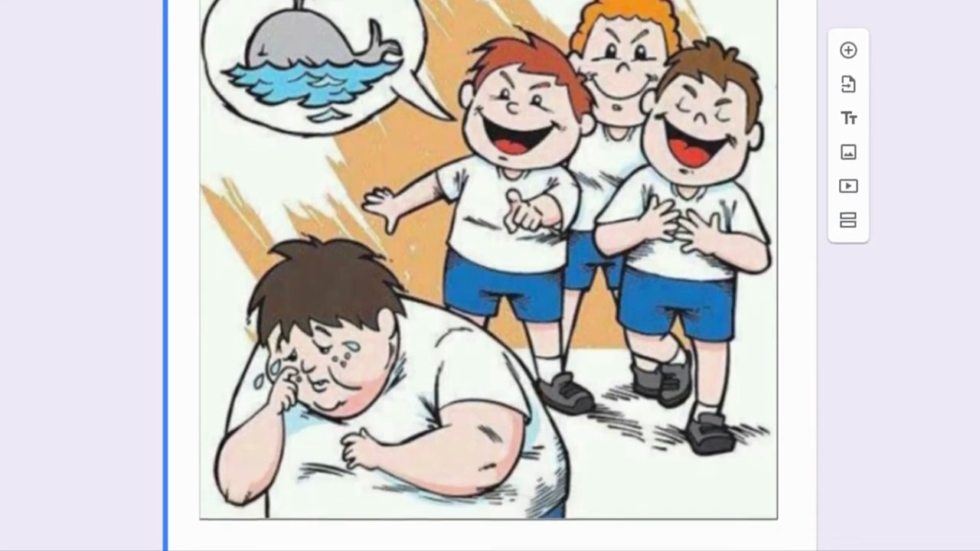
scroll(490, 276, "down", 2)
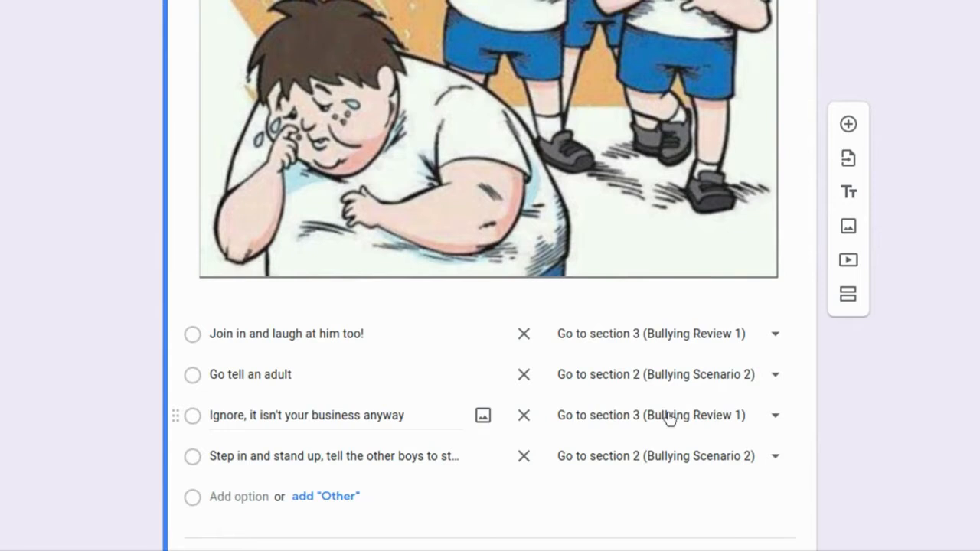
scroll(958, 391, "down", 4)
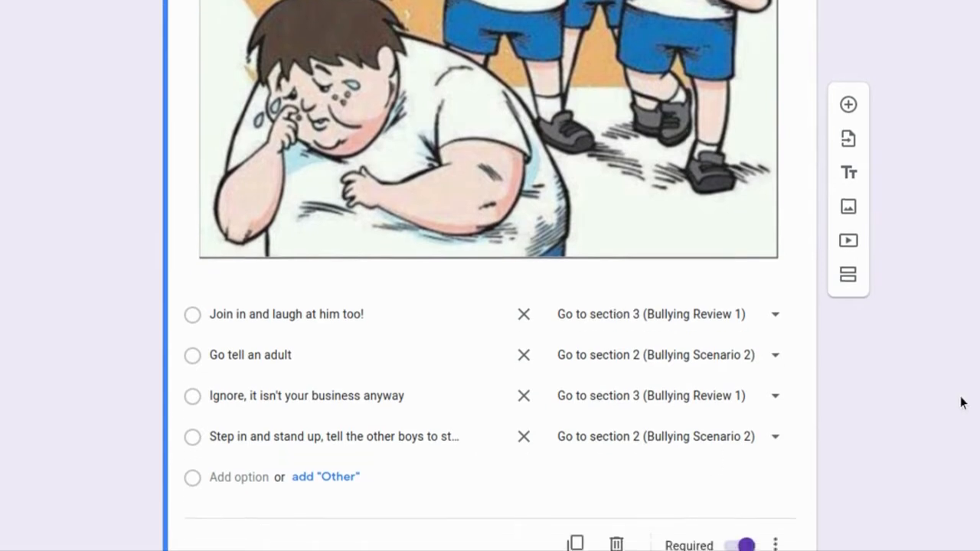
Step: Open the true/false question in Bullying Scenario 2 to examine where its answers lead
scroll(955, 360, "down", 2)
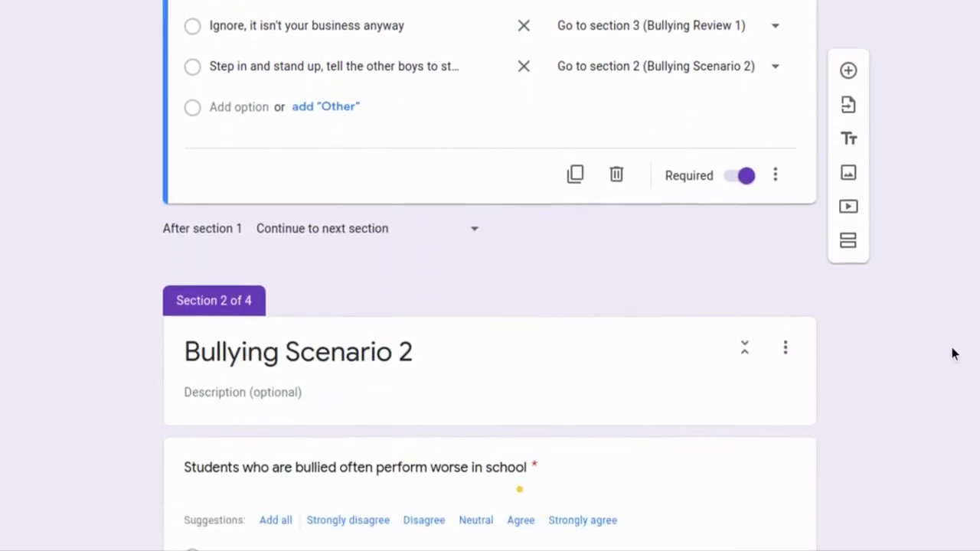
scroll(953, 350, "down", 2)
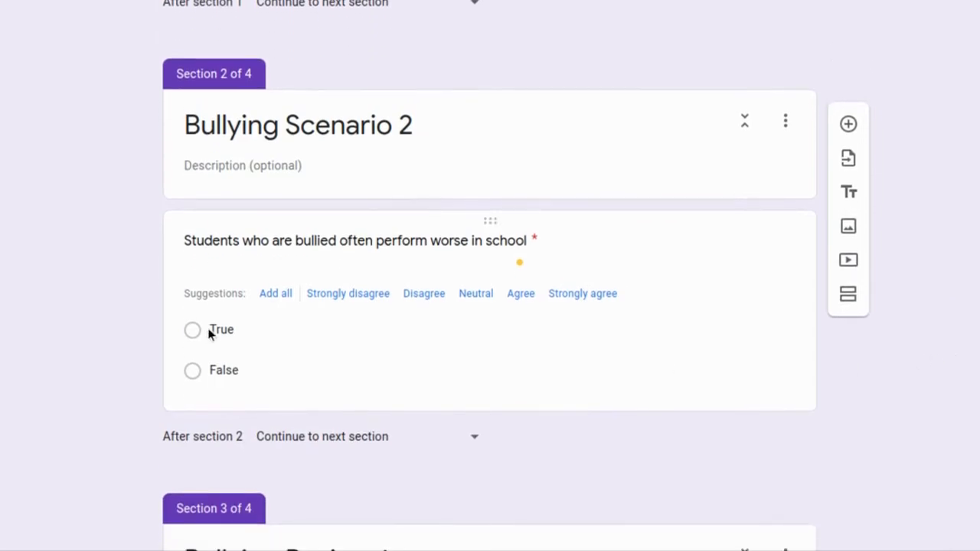
left_click(637, 370)
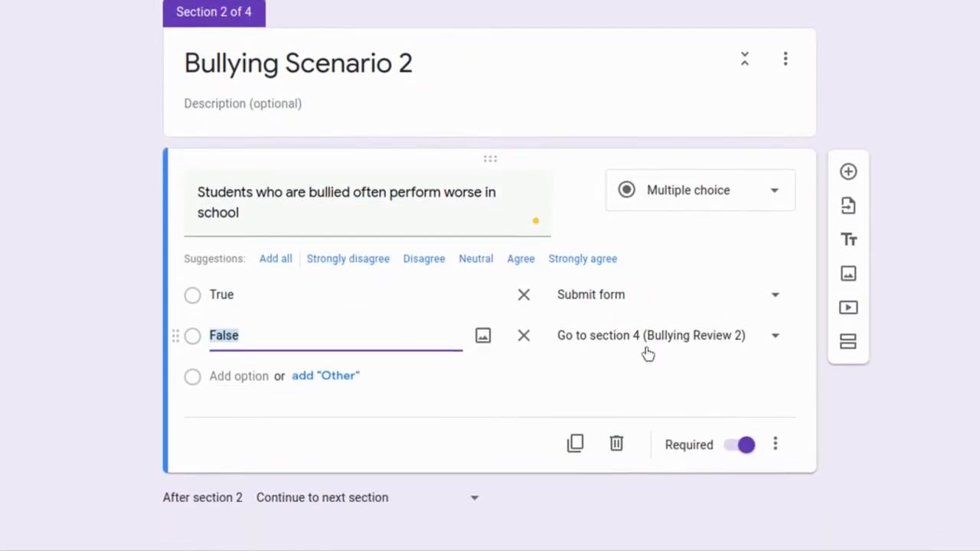
Step: Examine the Bullying Review 1 and Bullying Review 2 sections with their video links and follow-up questions
scroll(652, 347, "down", 4)
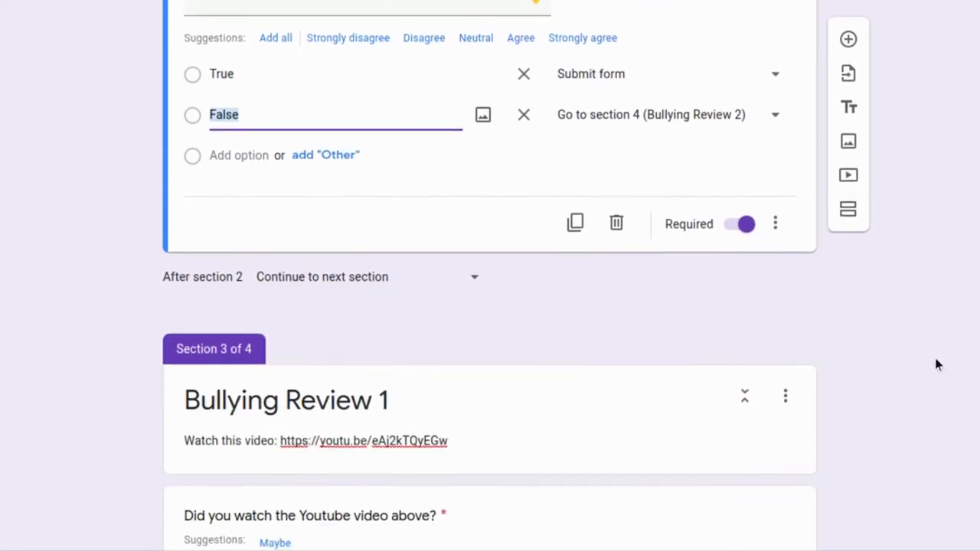
scroll(935, 348, "down", 2)
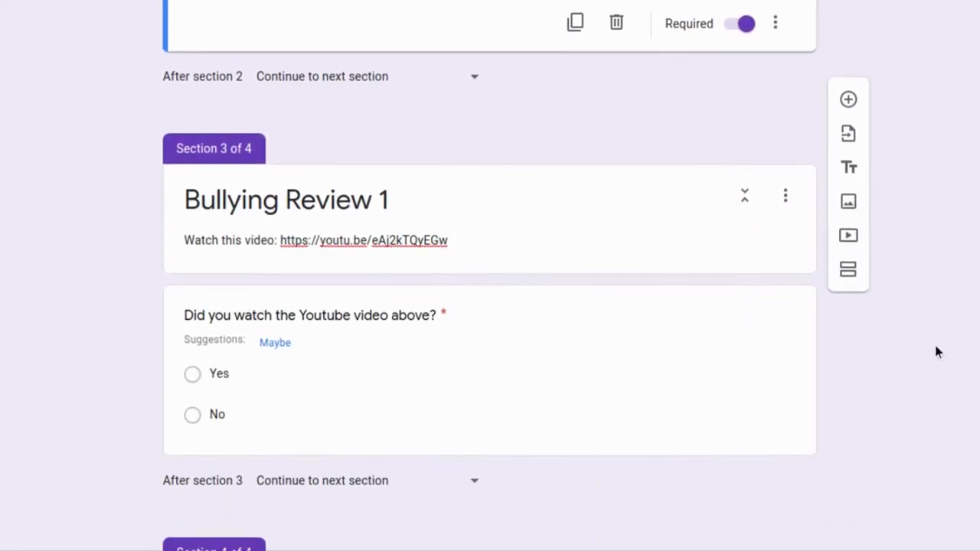
scroll(937, 350, "down", 1)
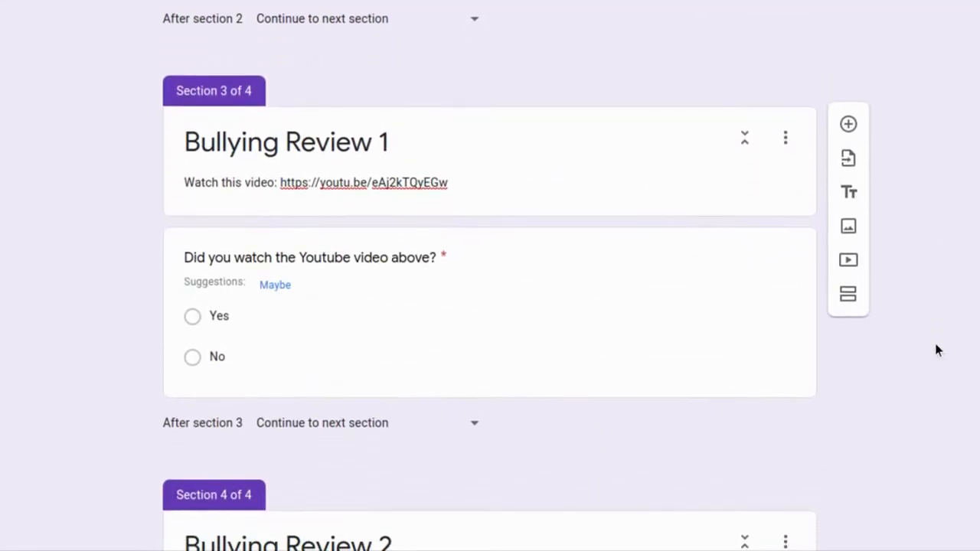
scroll(937, 349, "down", 1)
scroll(937, 350, "down", 2)
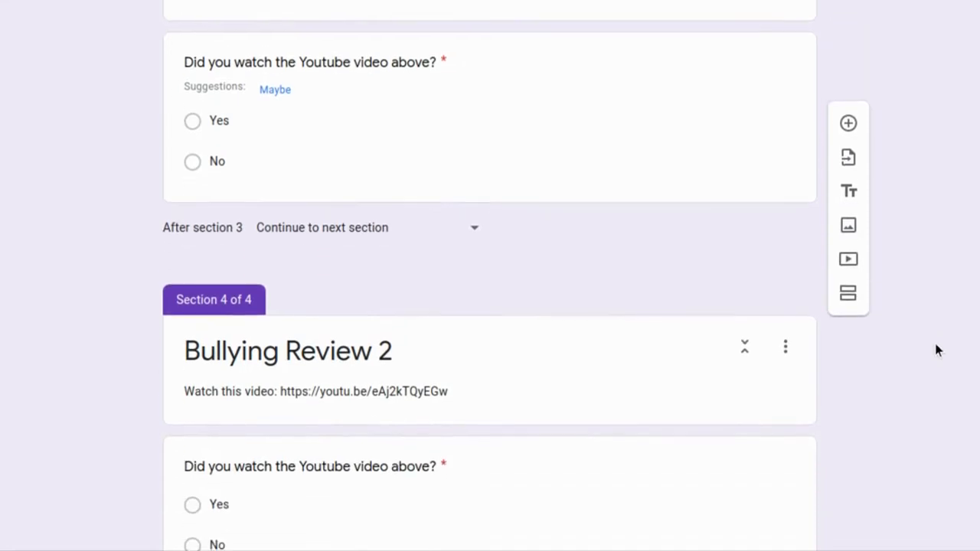
scroll(937, 350, "down", 1)
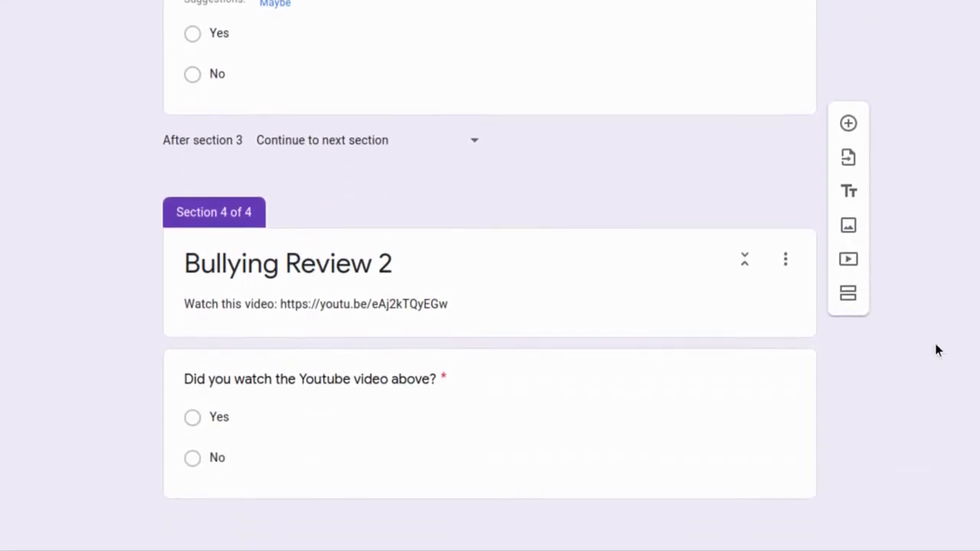
Step: Open the "Did you watch the Youtube video above?" question in Bullying Review 1 to examine where Yes and No lead
scroll(938, 350, "up", 3)
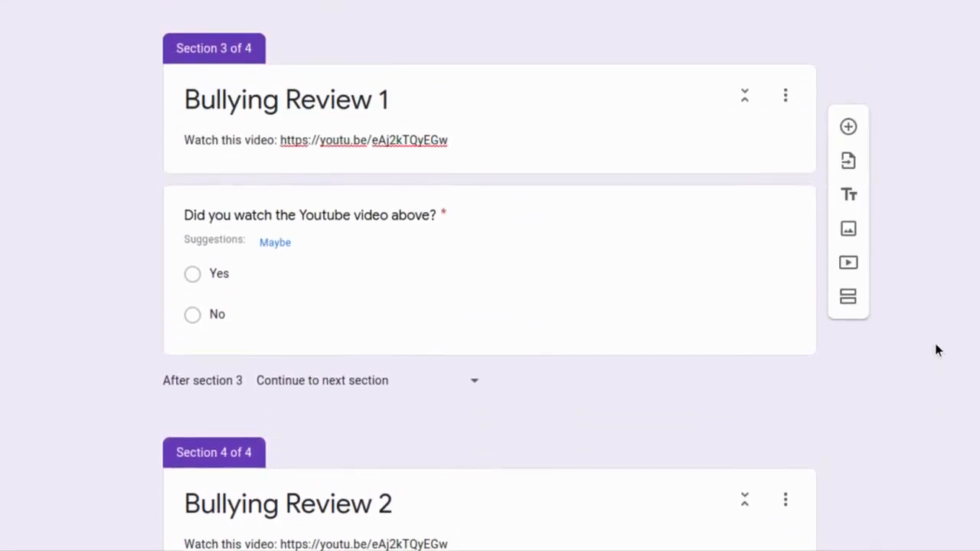
scroll(937, 350, "up", 6)
scroll(937, 349, "up", 3)
scroll(938, 348, "down", 1)
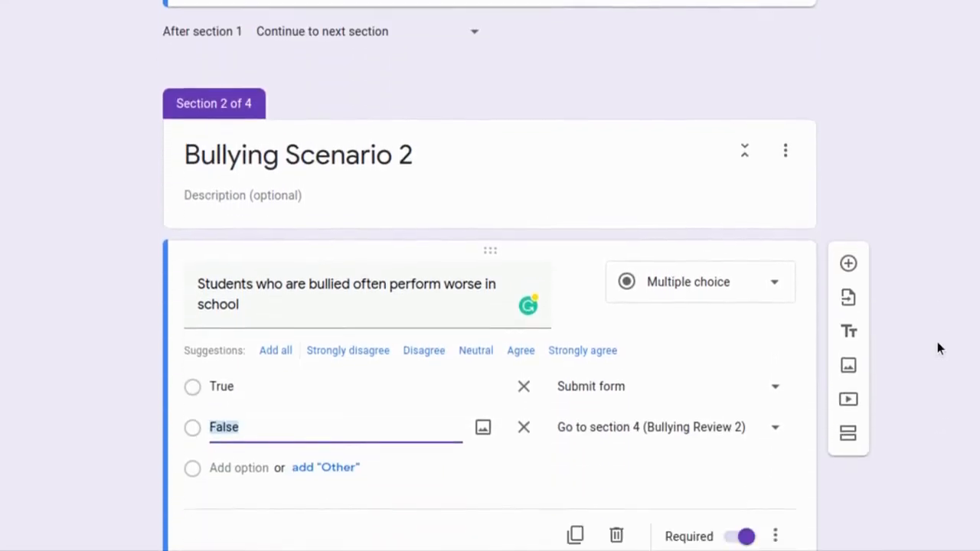
scroll(938, 349, "down", 5)
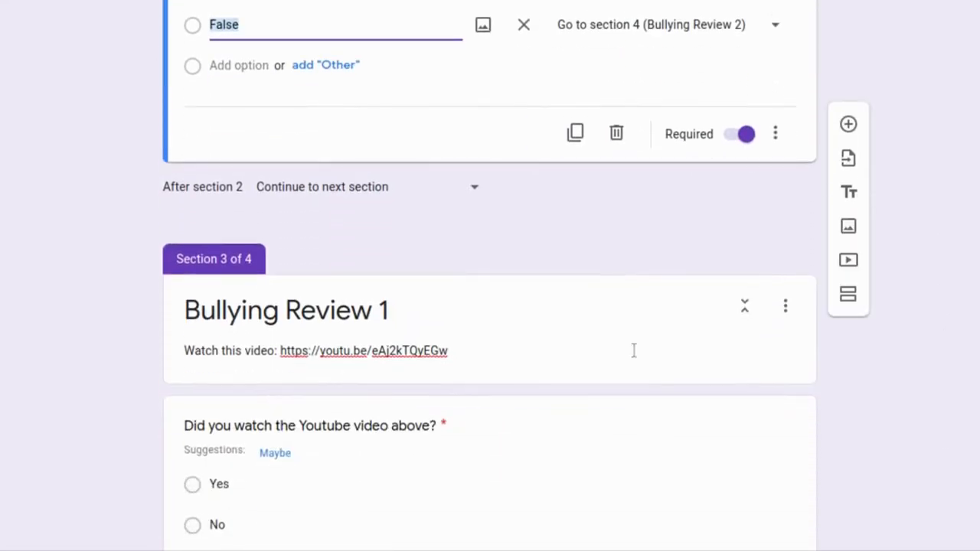
left_click(647, 463)
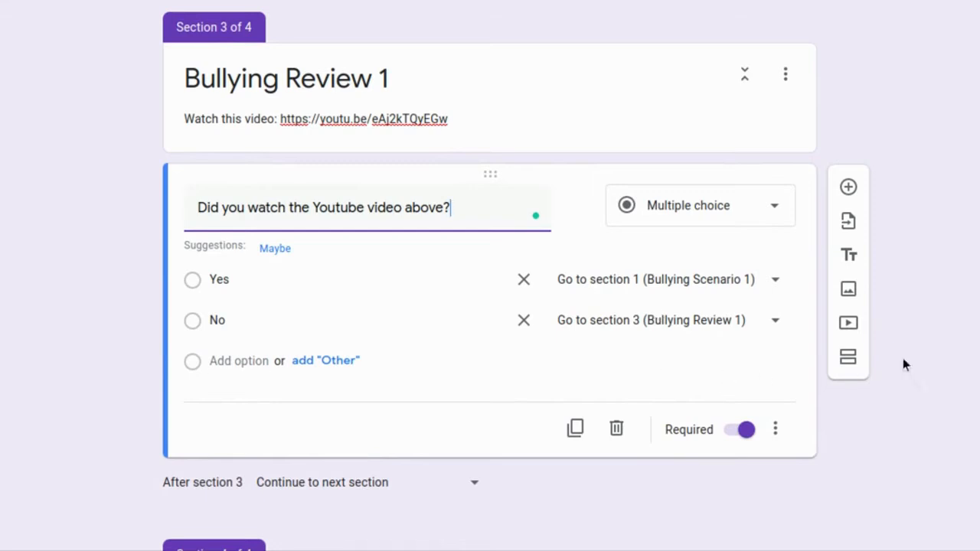
Step: Return to the start of the bullying form and open it in the respondent view
scroll(966, 314, "up", 7)
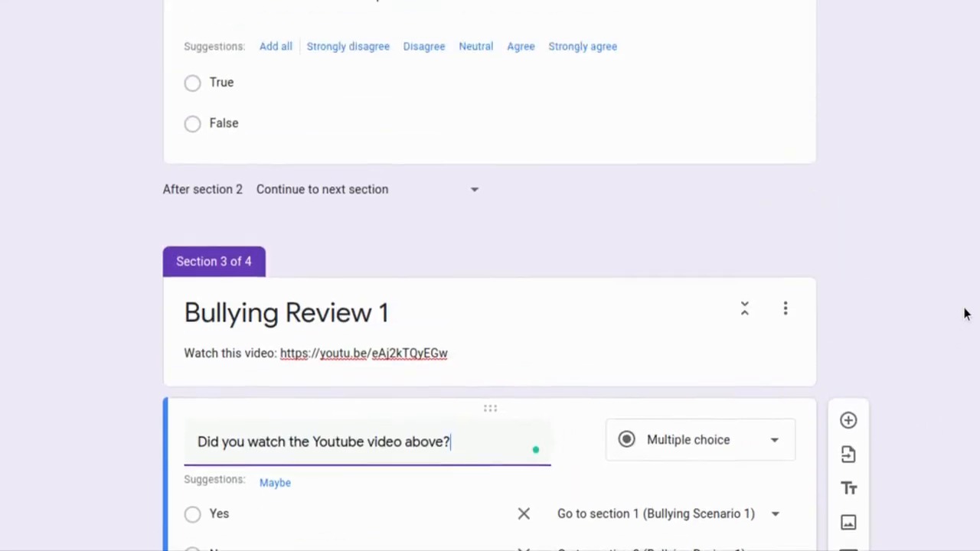
scroll(966, 314, "up", 6)
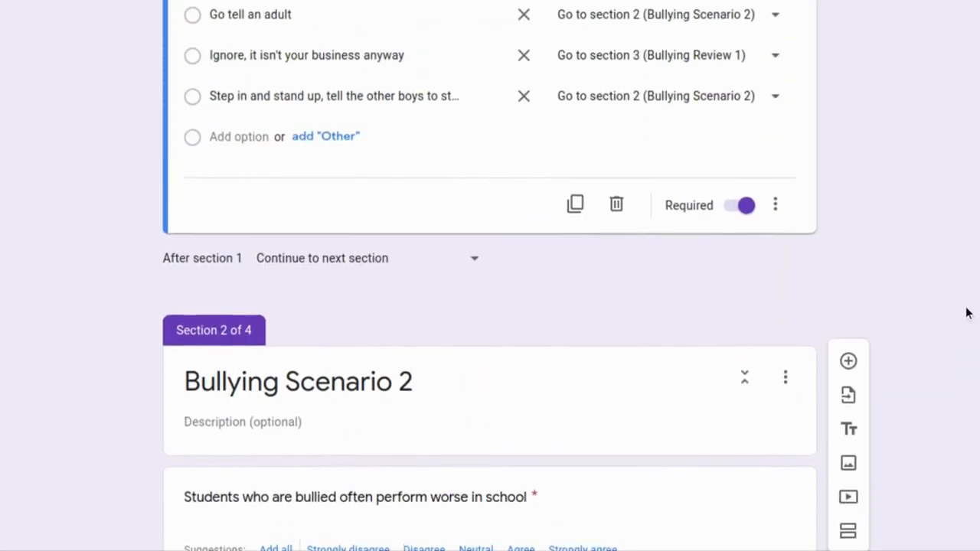
scroll(966, 313, "up", 5)
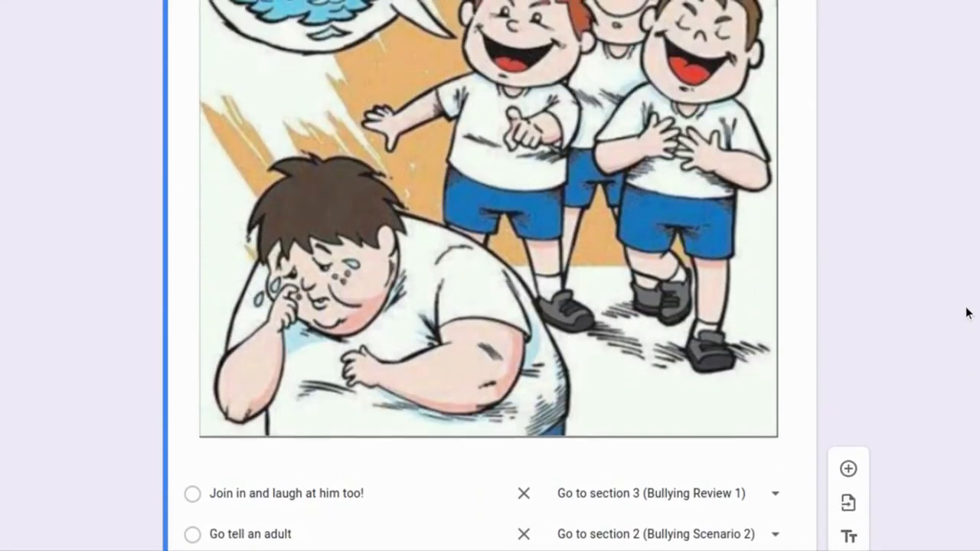
scroll(966, 313, "up", 5)
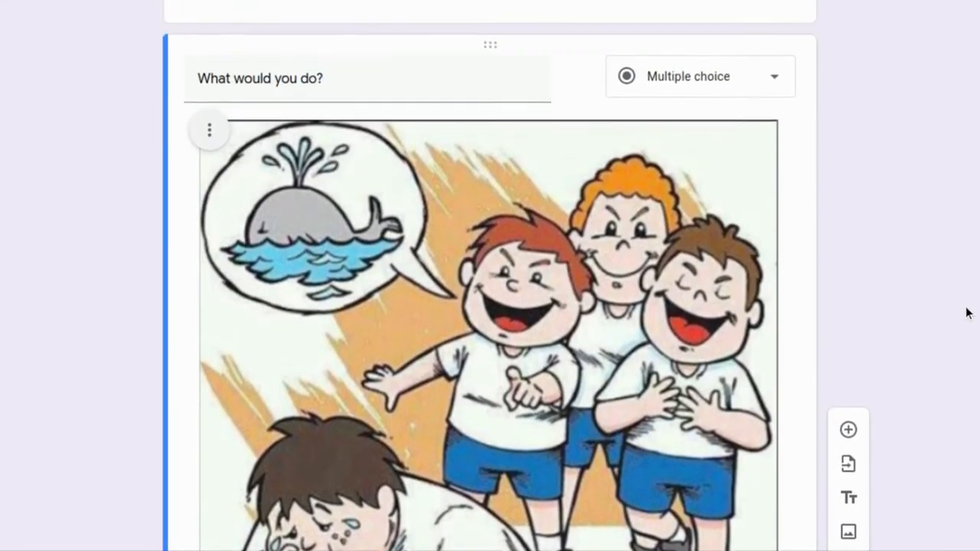
scroll(966, 312, "up", 1)
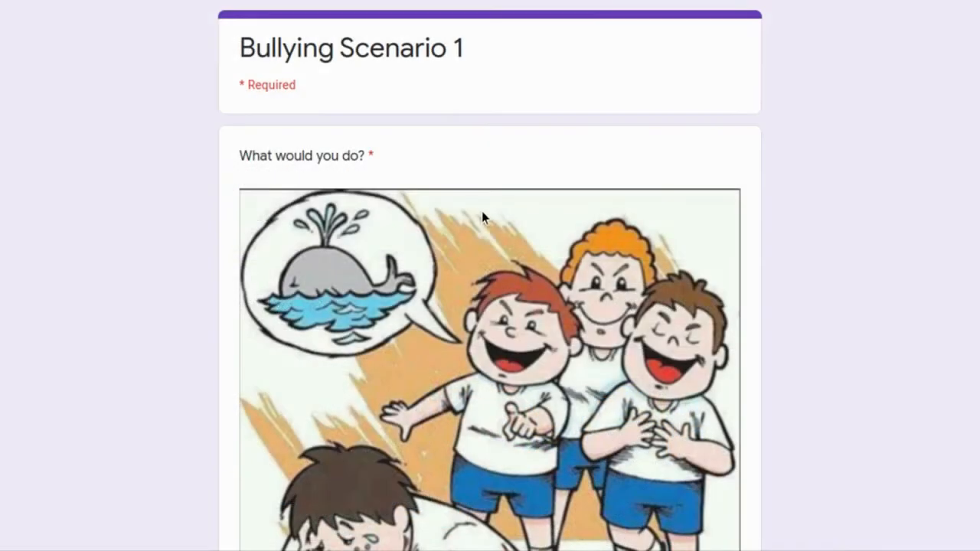
Step: Answer "Join in and laugh at him too!", continue to Bullying Review 1, and continue from there with Yes for the watched video
scroll(489, 217, "down", 1)
scroll(504, 222, "down", 4)
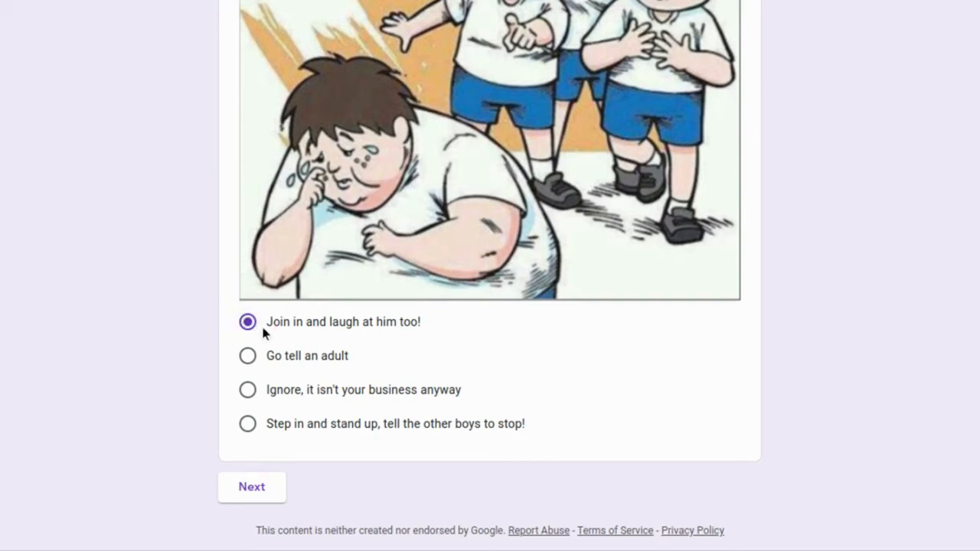
left_click(251, 488)
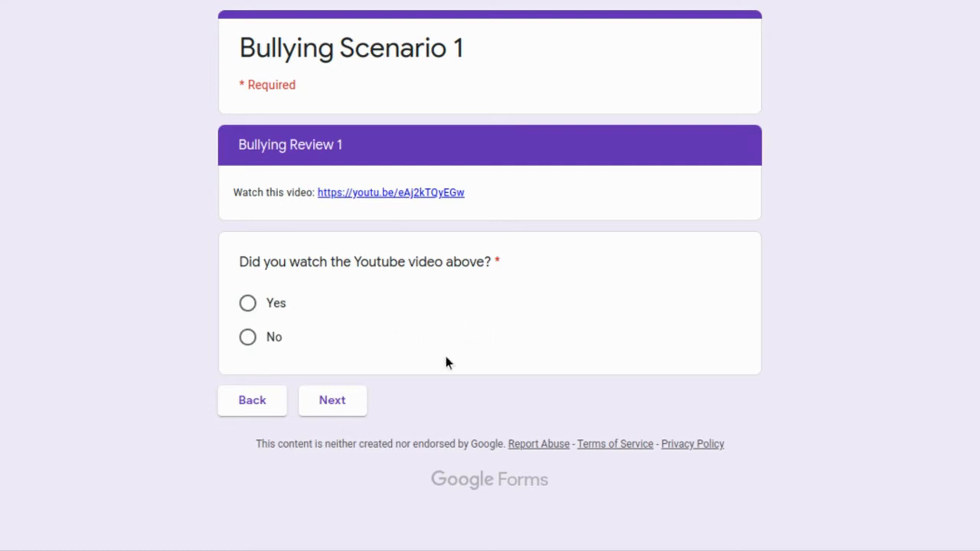
left_click(334, 401)
left_click(342, 403)
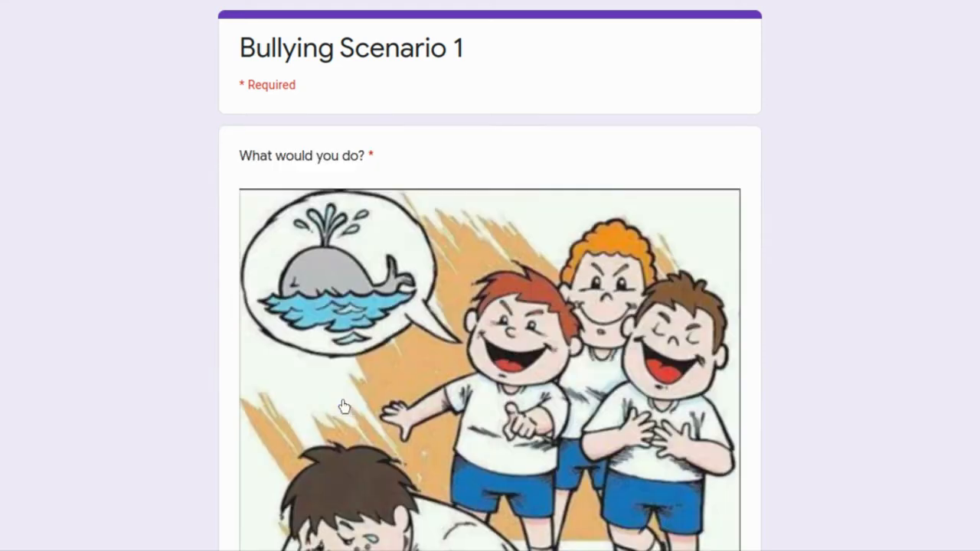
Step: Change the "What would you do?" answer to "Go tell an adult" and continue to Bullying Scenario 2
scroll(520, 195, "down", 2)
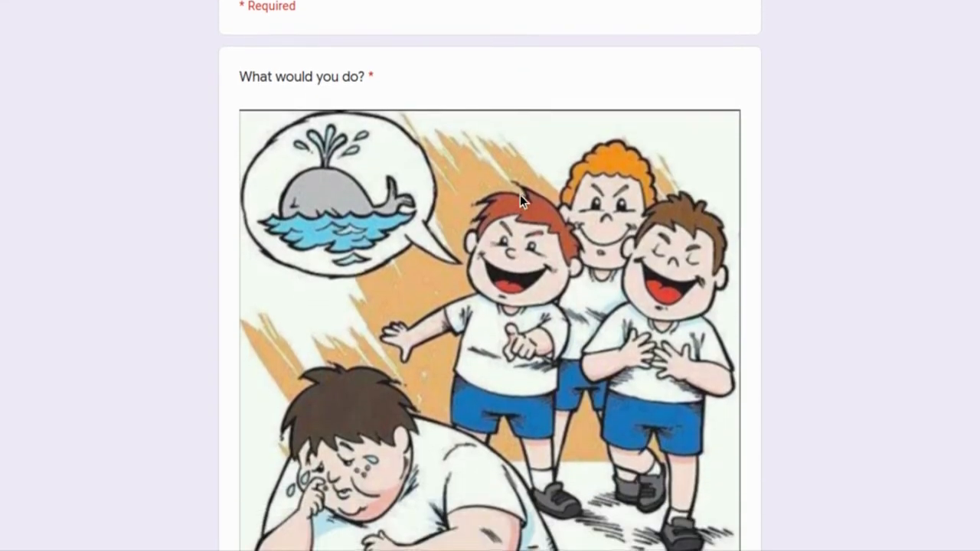
scroll(520, 195, "down", 3)
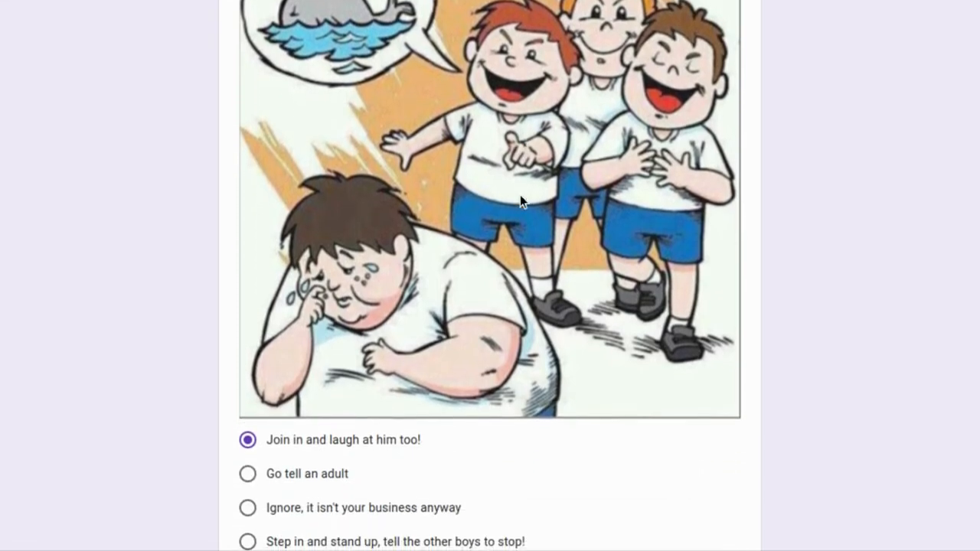
scroll(520, 195, "down", 2)
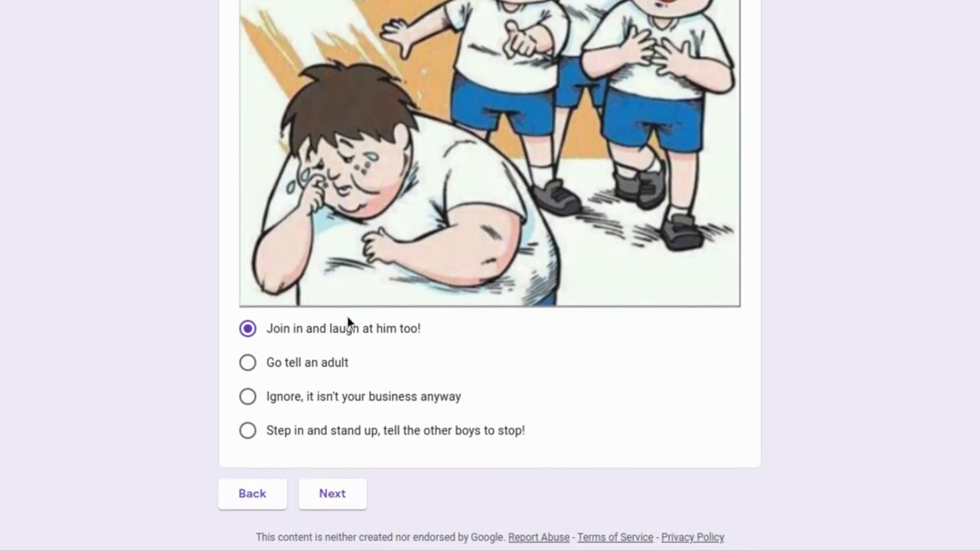
left_click(305, 365)
left_click(341, 498)
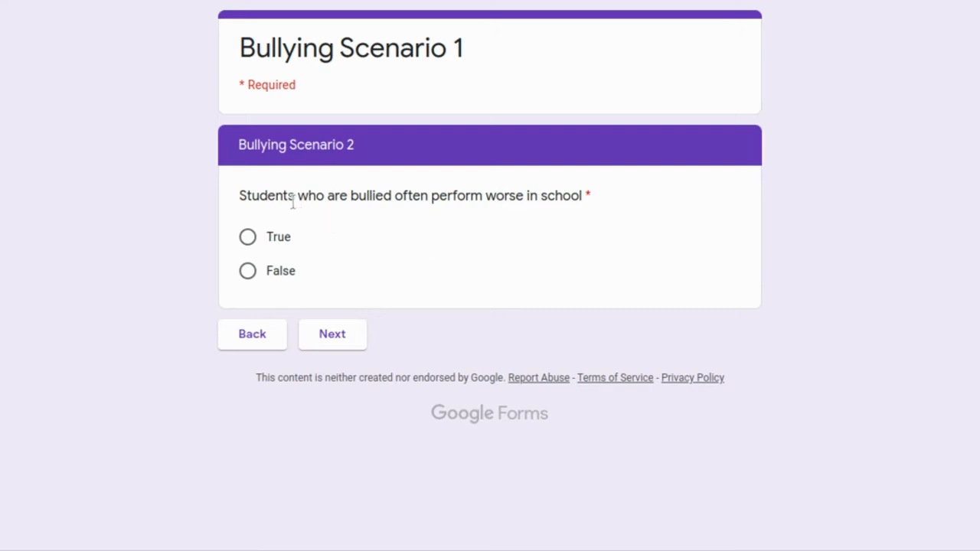
Step: Answer False in Bullying Scenario 2, then confirm with Yes in Bullying Review 2 that the video was watched and continue
left_click(250, 277)
left_click(338, 344)
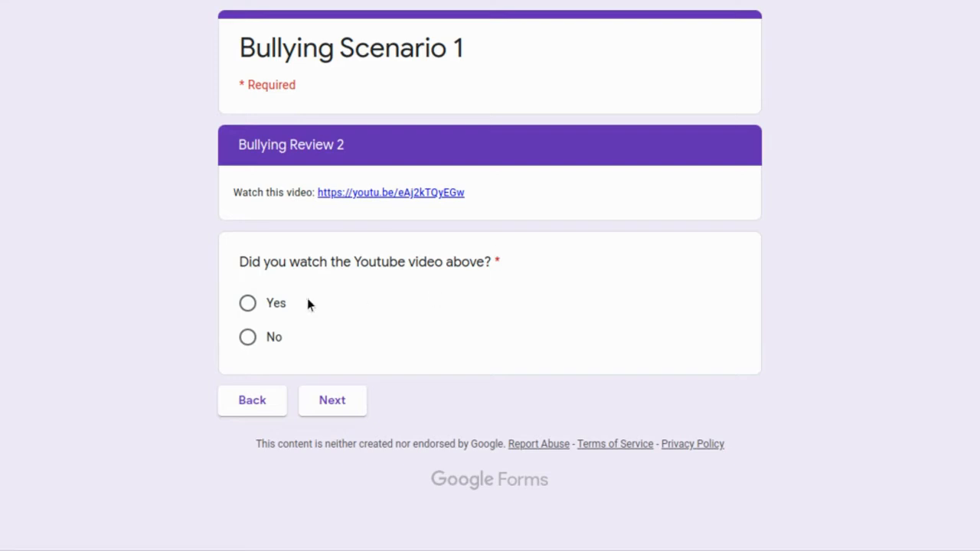
left_click(246, 304)
left_click(315, 397)
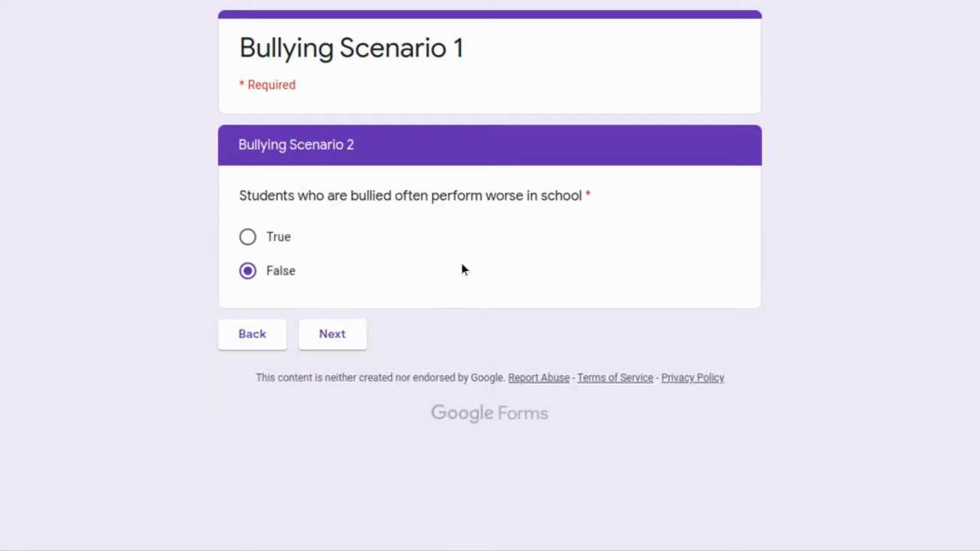
Step: Change the Bullying Scenario 2 answer to True, continue to the final page, and submit the form
left_click(247, 238)
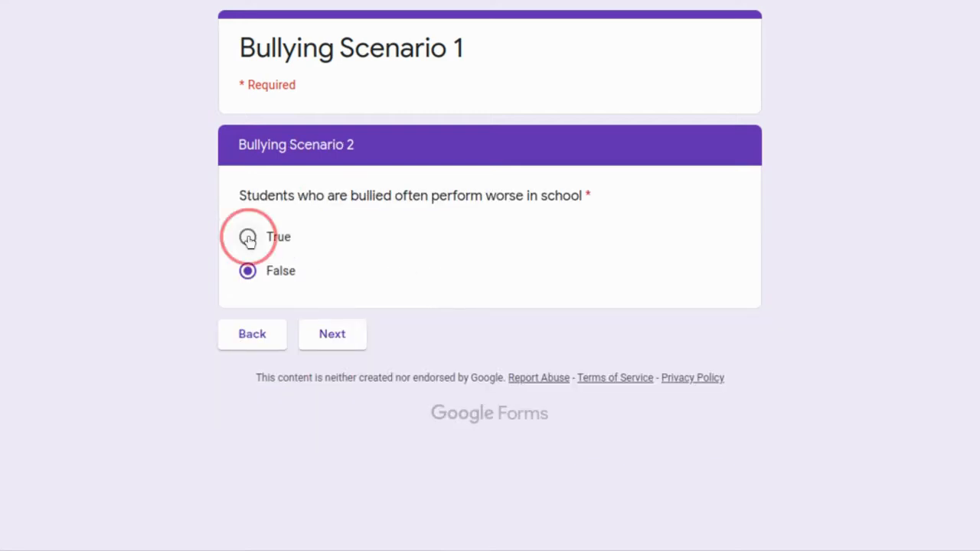
left_click(336, 337)
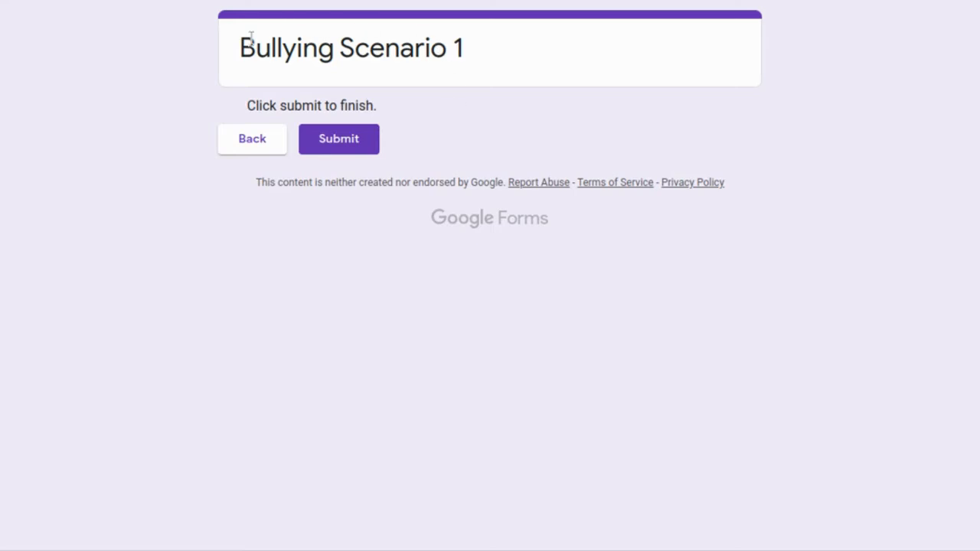
left_click(357, 143)
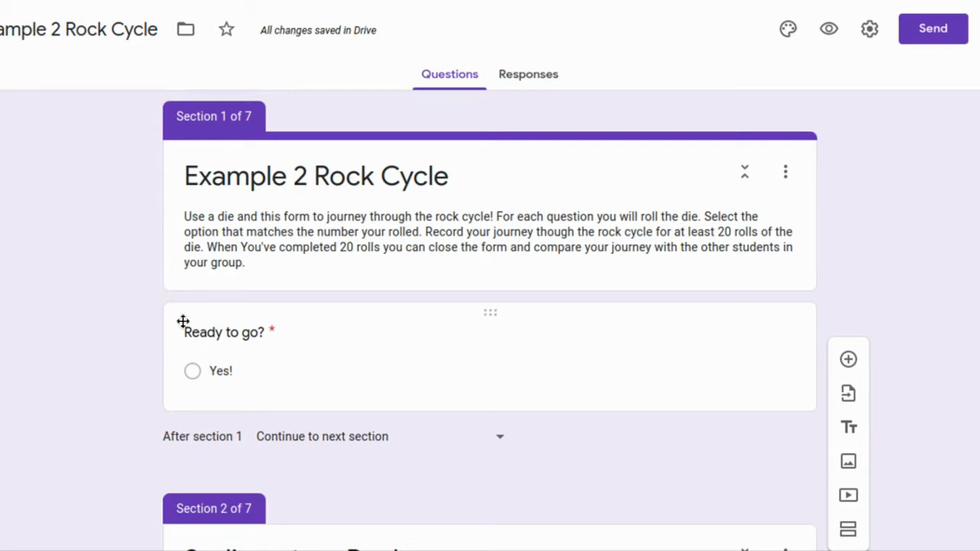
Step: Examine where the answers to "Ready to go?" and the Sedimentary Rock question send respondents
left_click(428, 371)
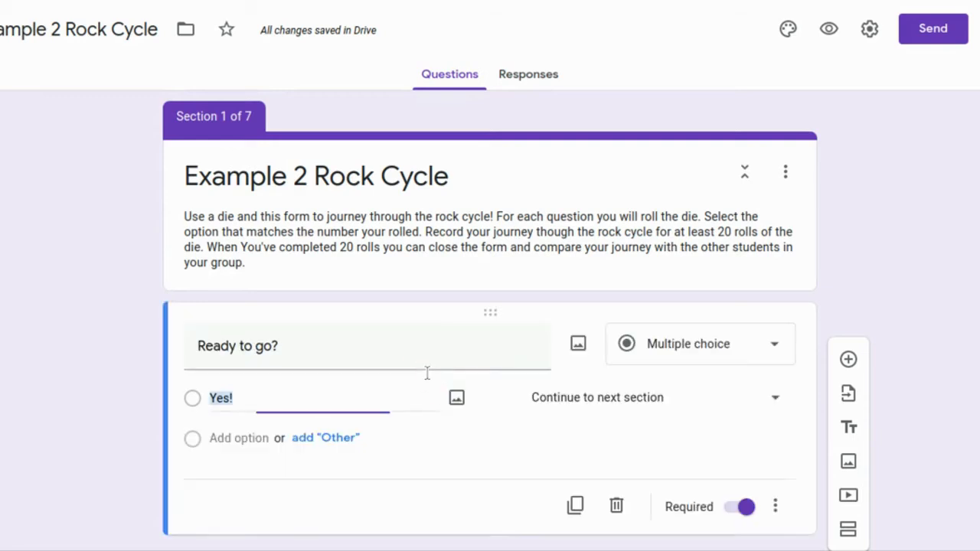
scroll(647, 406, "down", 4)
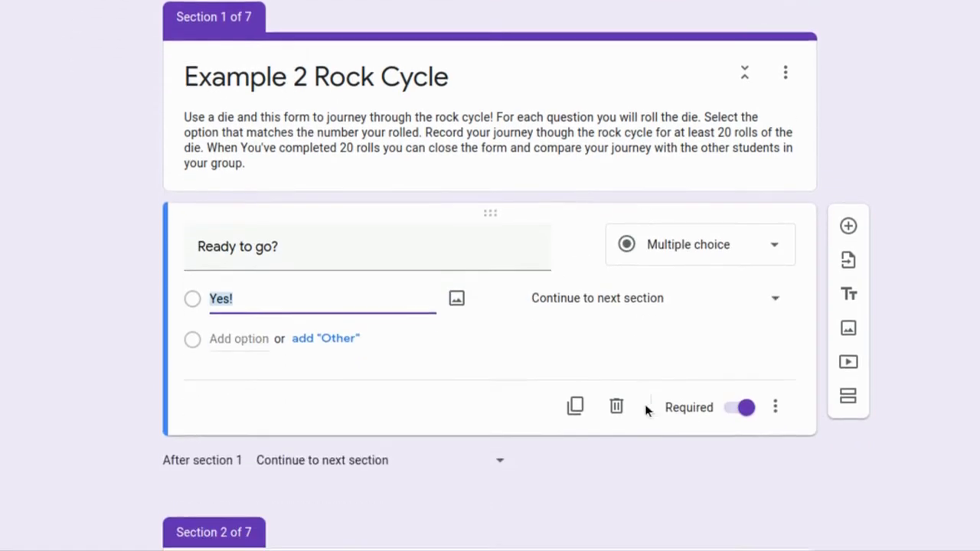
scroll(646, 405, "down", 1)
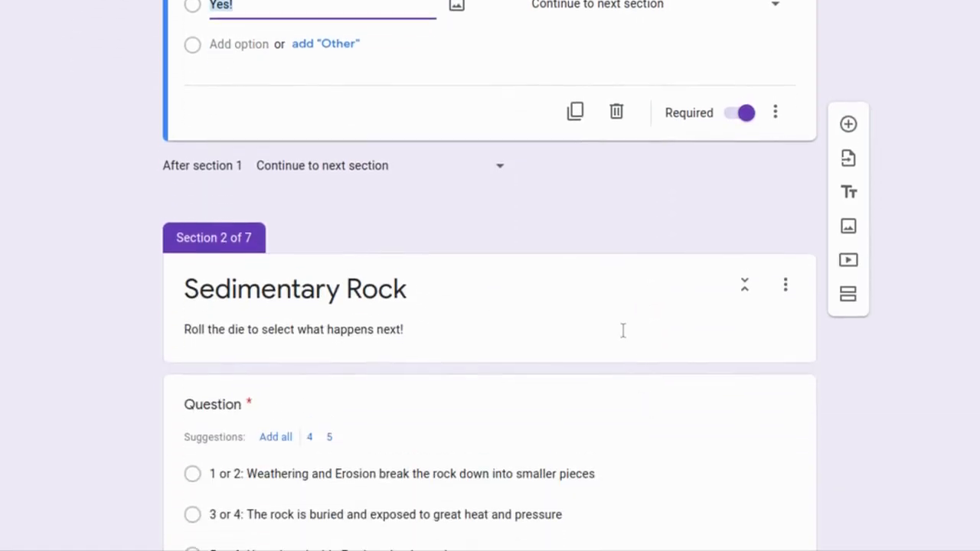
left_click(623, 332)
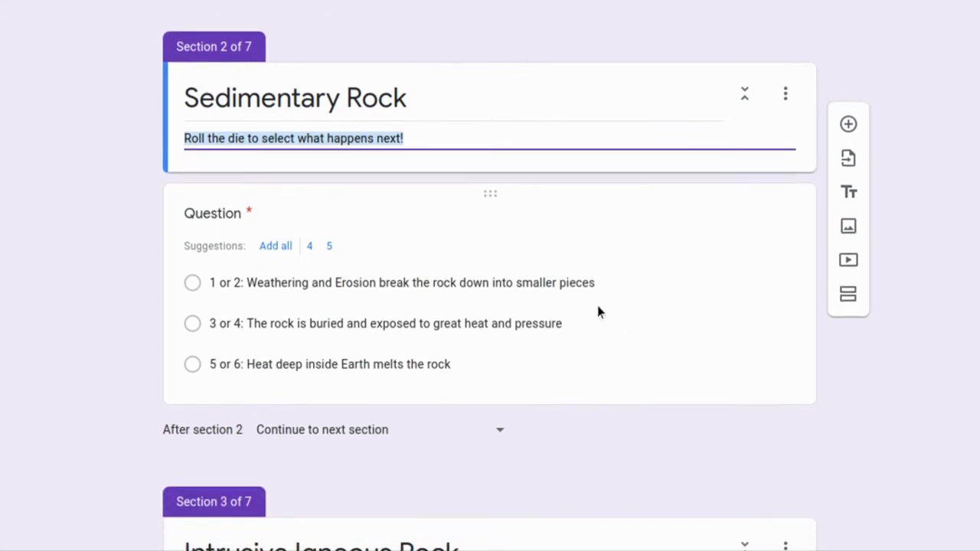
left_click(654, 336)
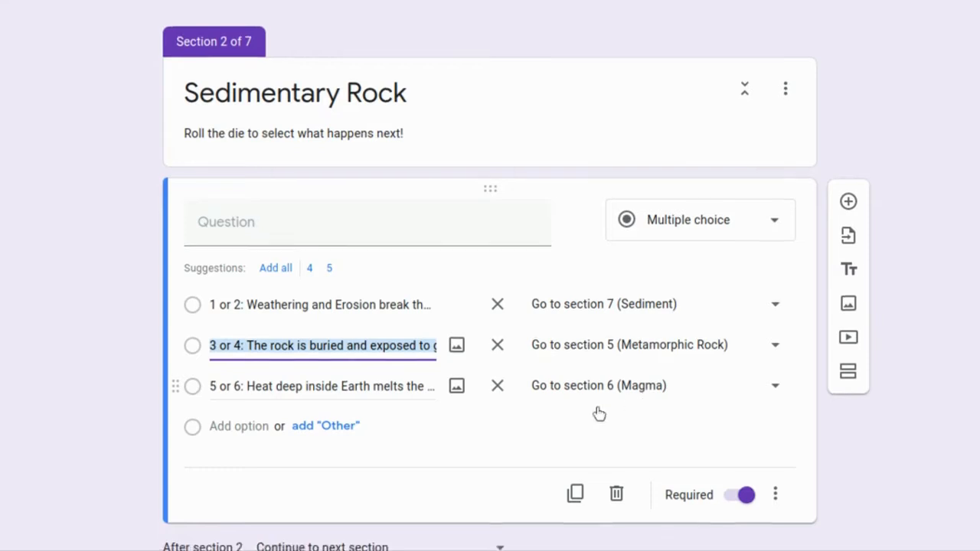
Step: Examine which sections the three die-roll answers in the Intrusive Igneous Rock section lead to
scroll(596, 409, "down", 4)
scroll(605, 402, "down", 1)
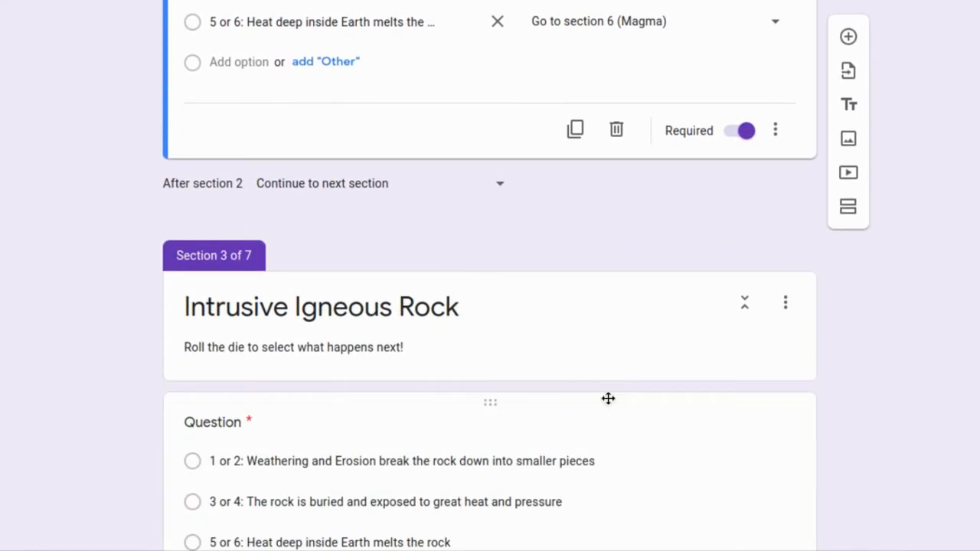
left_click(612, 342)
scroll(614, 341, "down", 1)
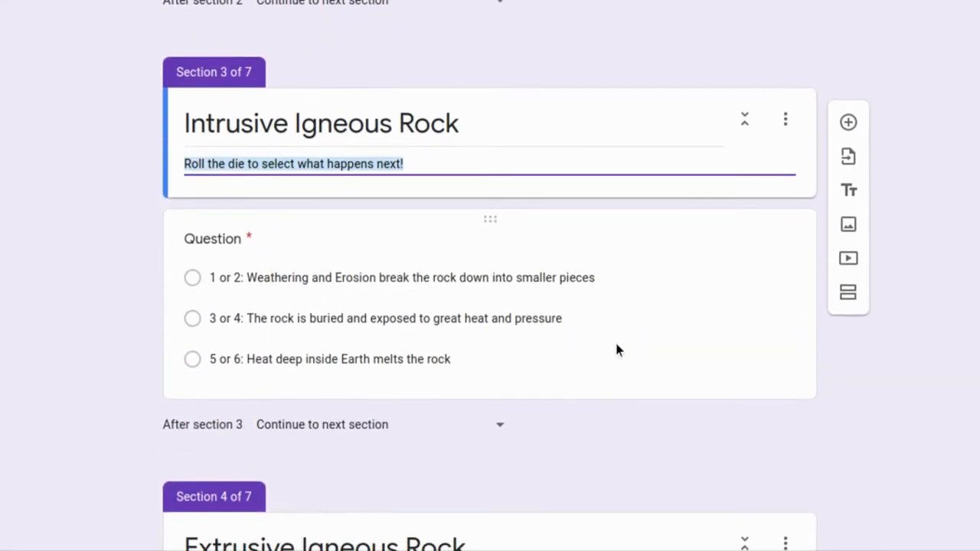
left_click(615, 340)
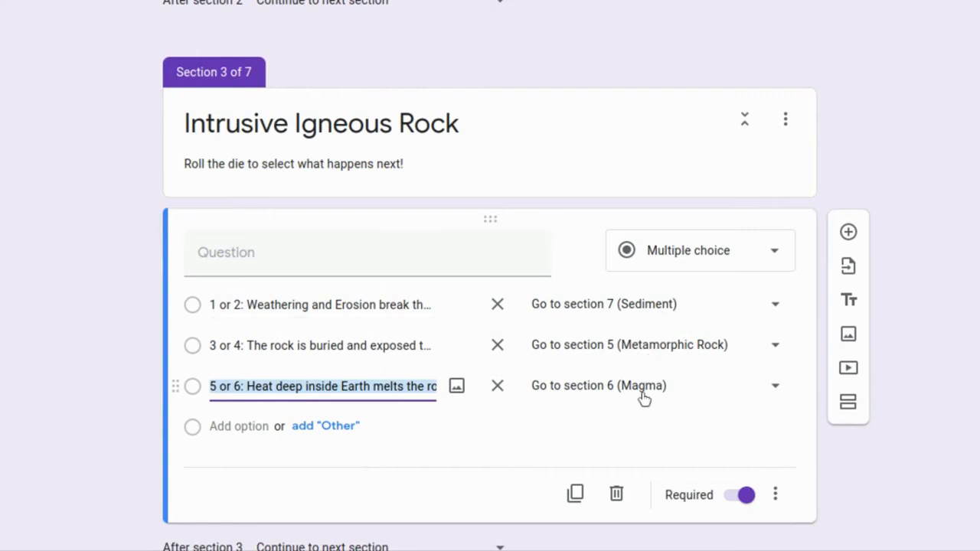
Step: Review the Extrusive Igneous Rock and Metamorphic Rock sections and examine the answer routing of the Magma question
scroll(643, 394, "down", 3)
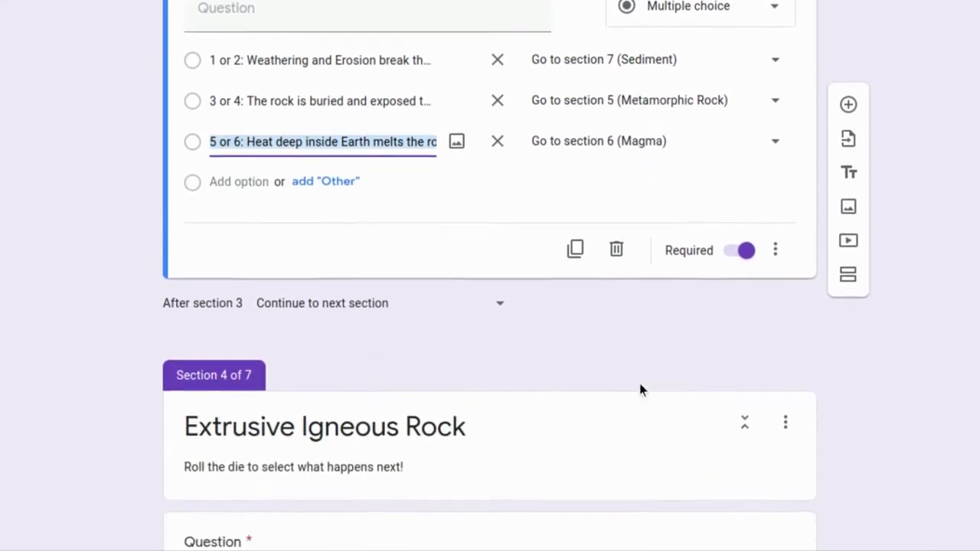
scroll(642, 389, "down", 4)
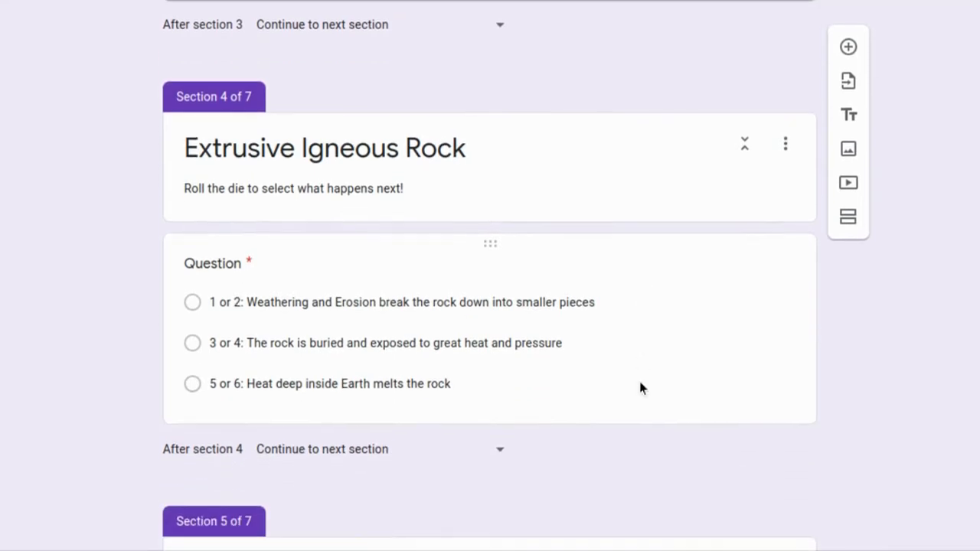
scroll(642, 389, "down", 5)
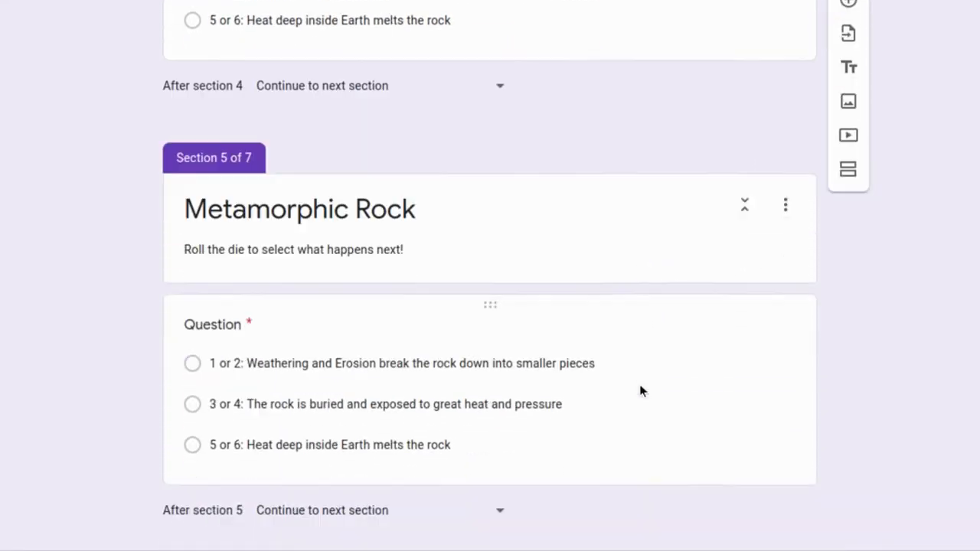
scroll(641, 389, "down", 4)
scroll(641, 383, "down", 2)
left_click(653, 417)
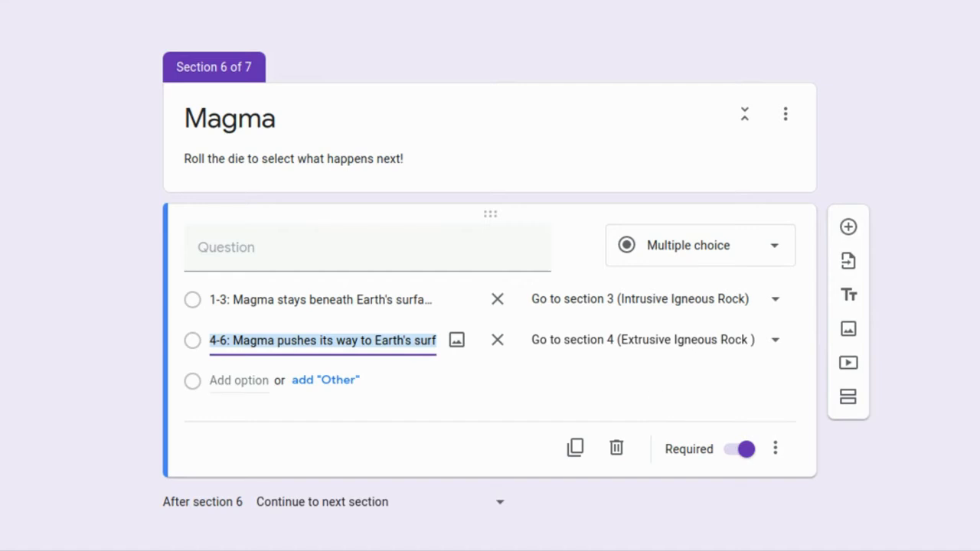
Step: Review the Sediment section's die-roll answers and return to the beginning of the Rock Cycle form
scroll(652, 383, "down", 5)
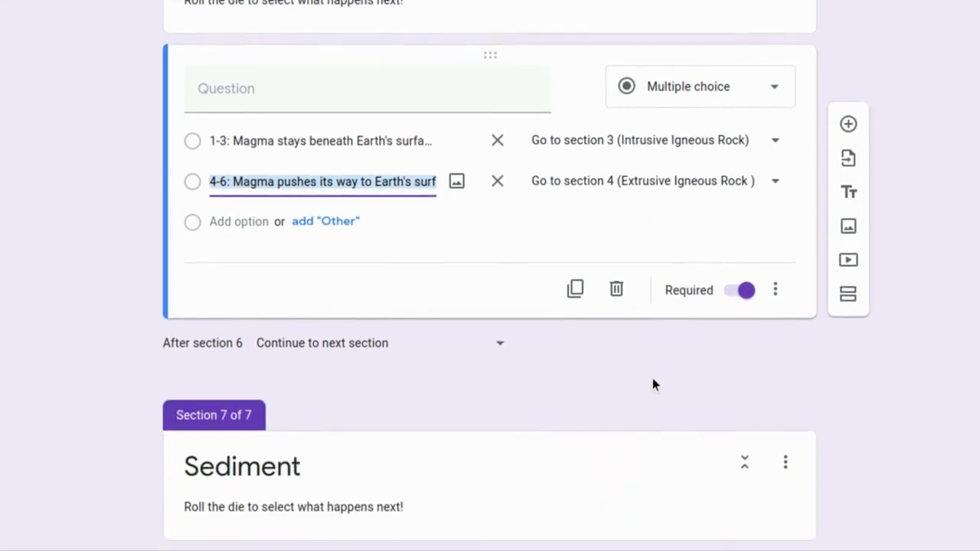
scroll(653, 385, "down", 1)
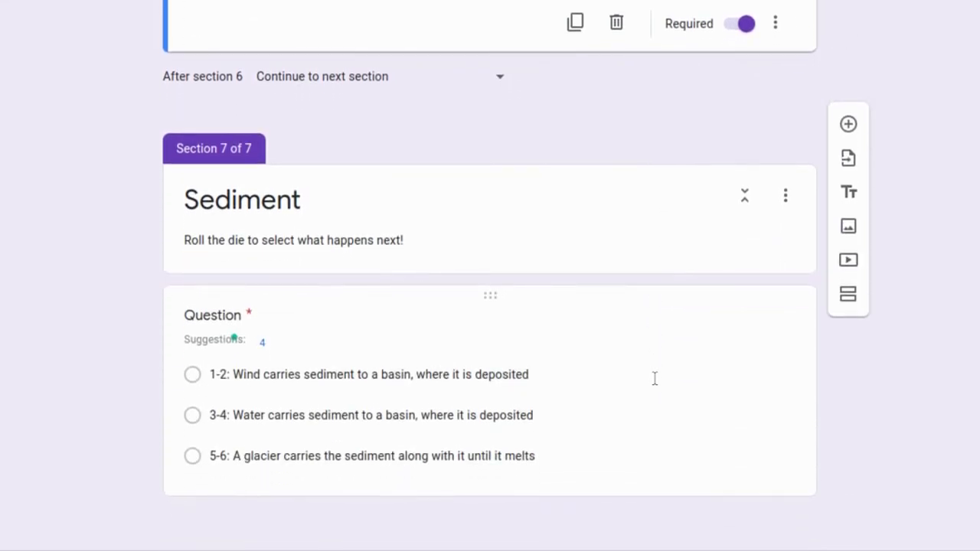
scroll(656, 380, "up", 4)
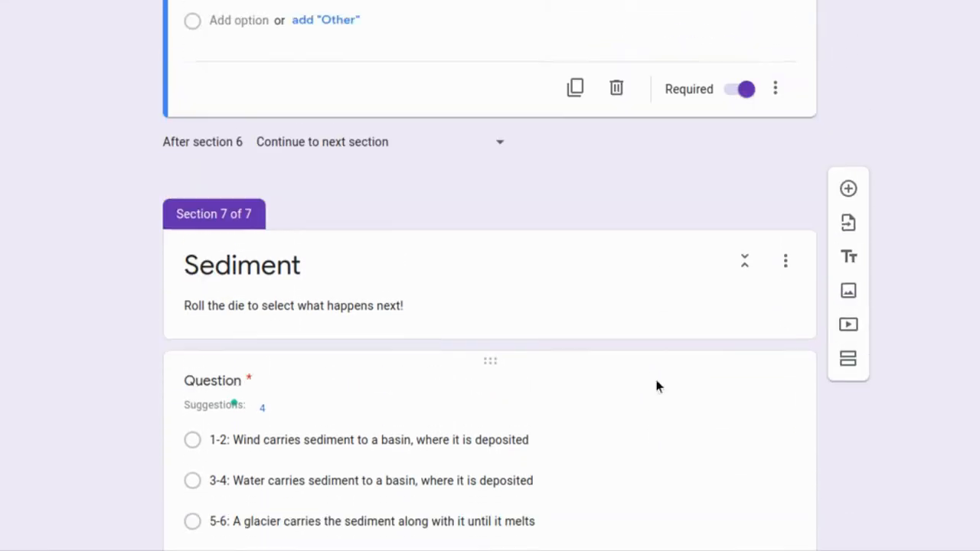
scroll(897, 330, "up", 15)
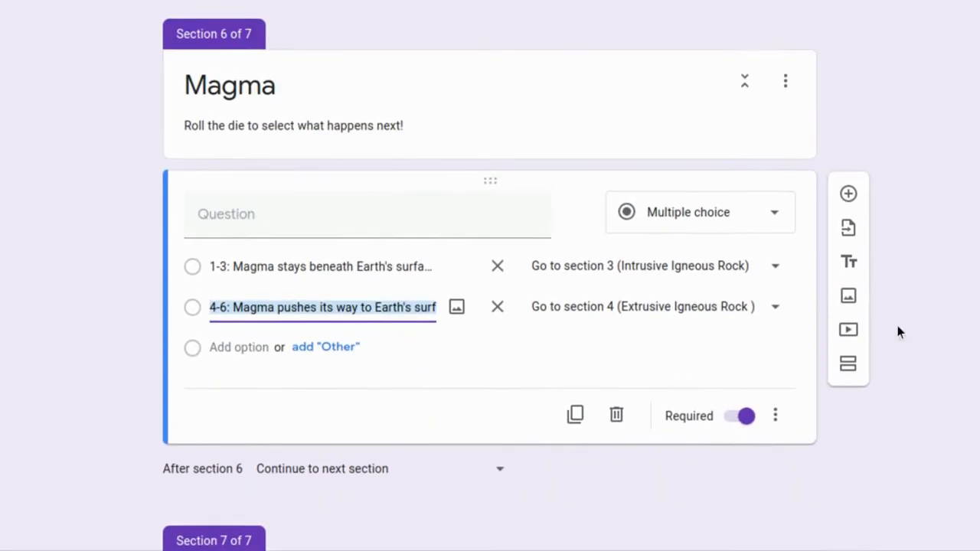
scroll(899, 332, "up", 15)
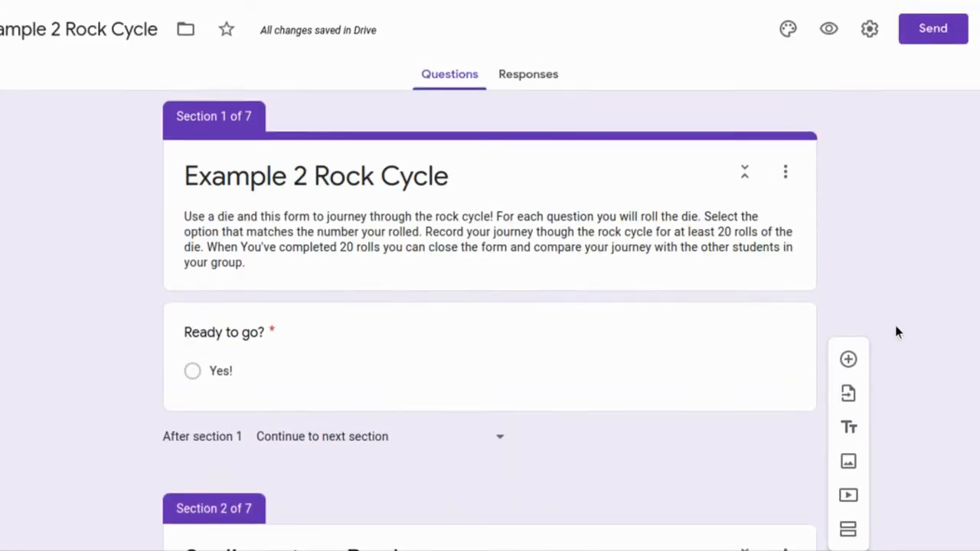
Step: Preview the Rock Cycle form, answer "Yes!" to "Ready to go?", and continue to the Sedimentary Rock section, highlighting its die-roll instruction
left_click(830, 29)
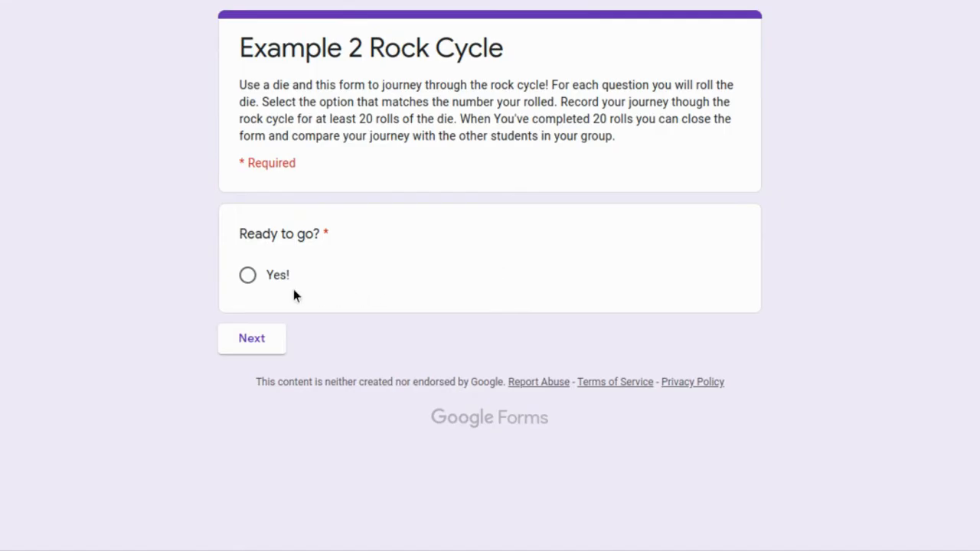
left_click(247, 274)
left_click(264, 340)
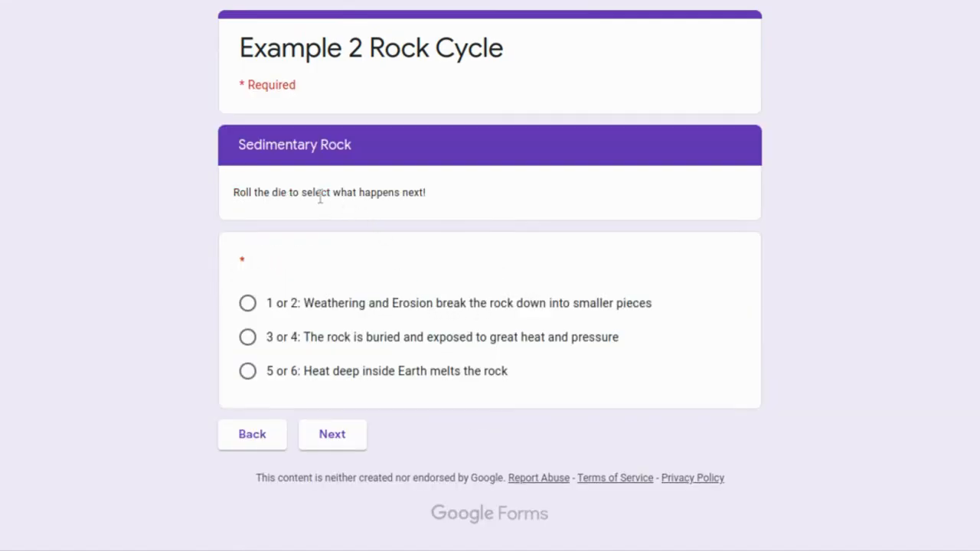
left_click_drag(224, 196, 426, 197)
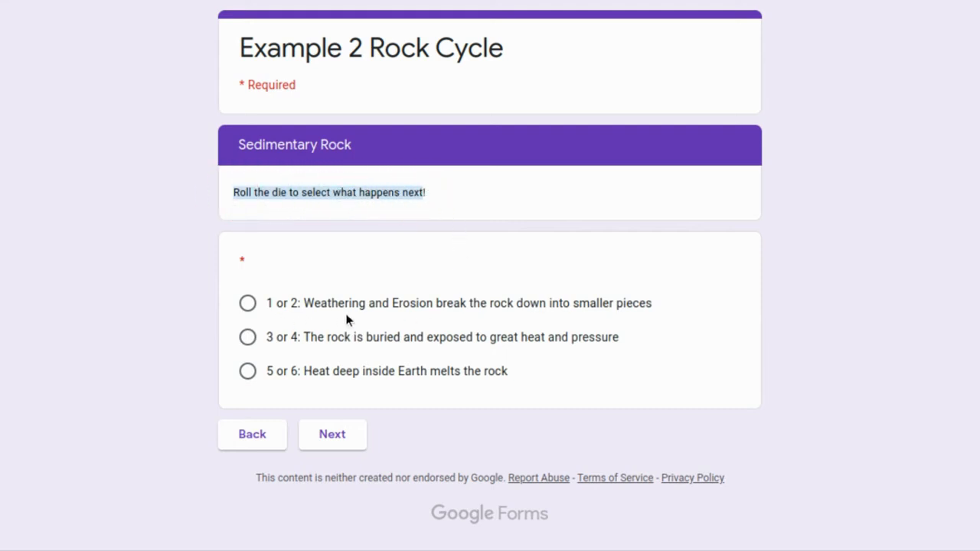
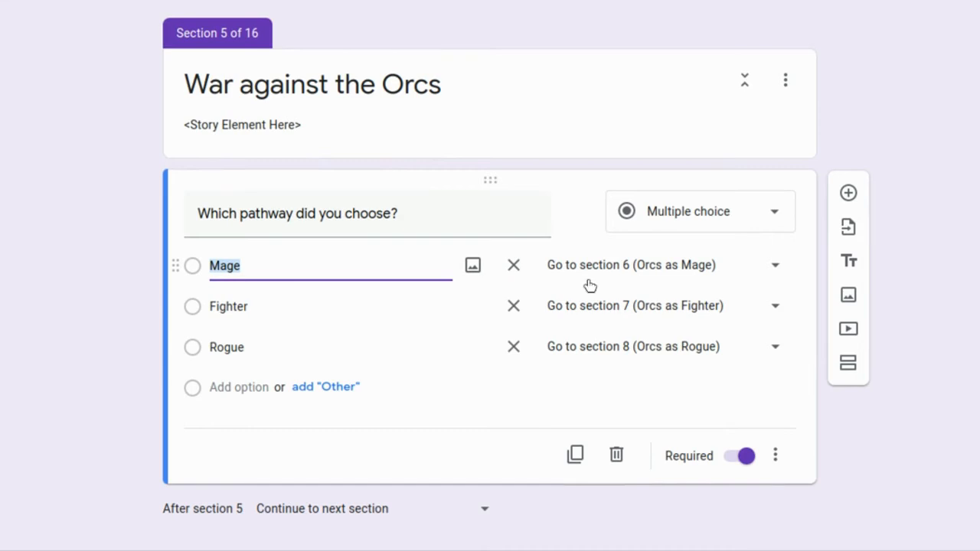
Step: Review the Mage, Fighter and Rogue sections that follow War against the Orcs and Advising the King
scroll(604, 291, "down", 5)
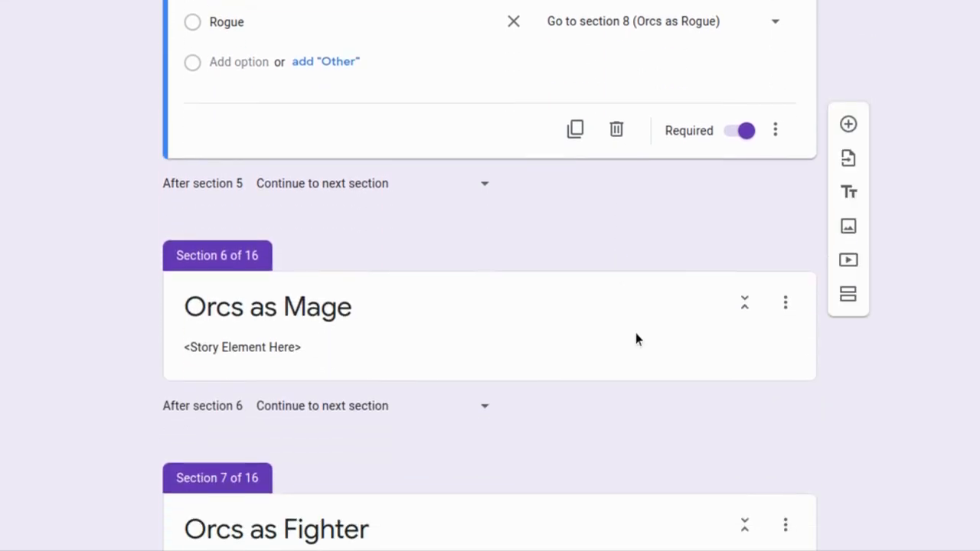
left_click(636, 334)
scroll(635, 333, "down", 5)
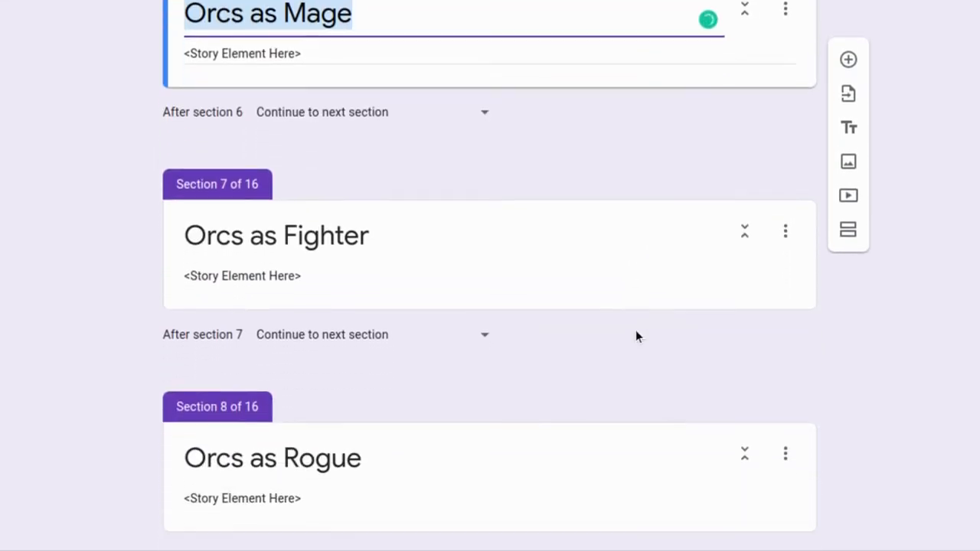
scroll(635, 334, "down", 3)
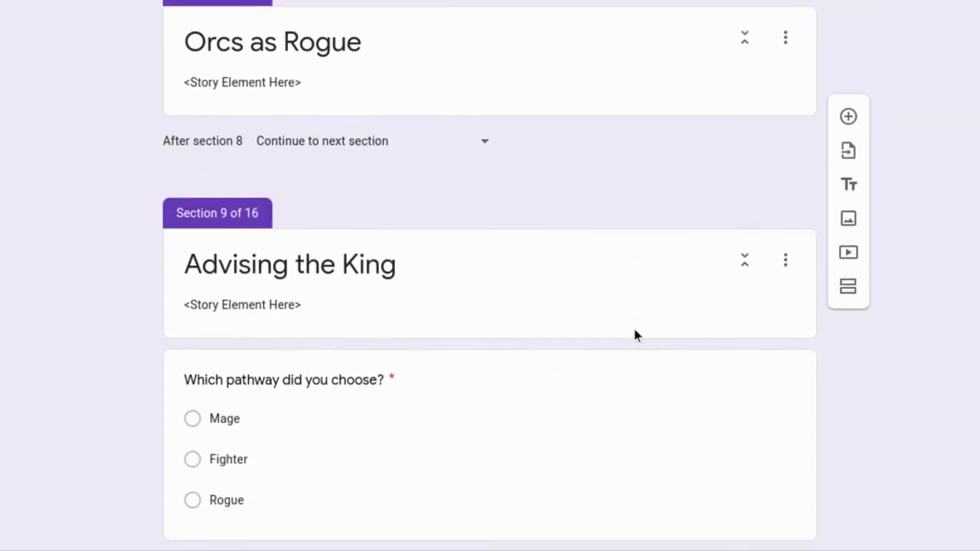
scroll(635, 334, "down", 2)
scroll(634, 331, "down", 4)
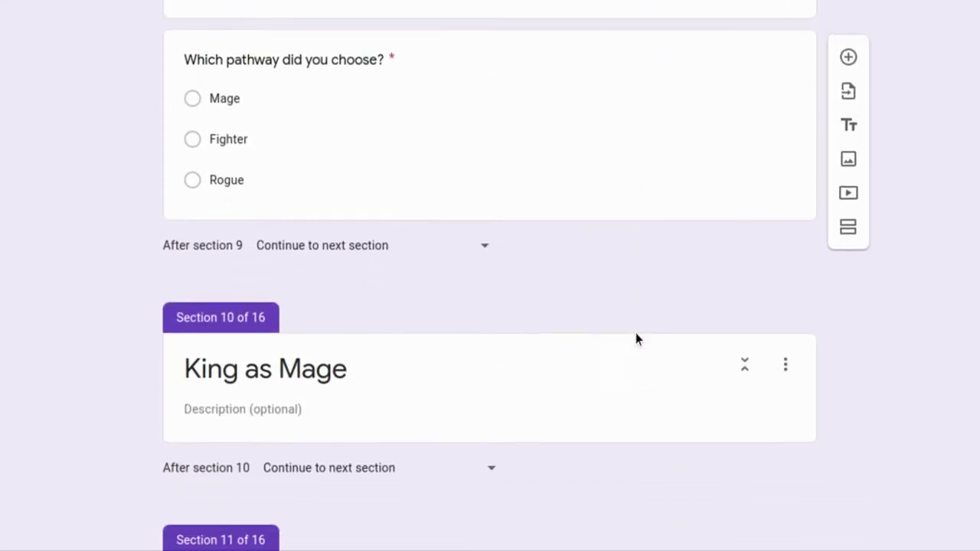
scroll(635, 334, "down", 4)
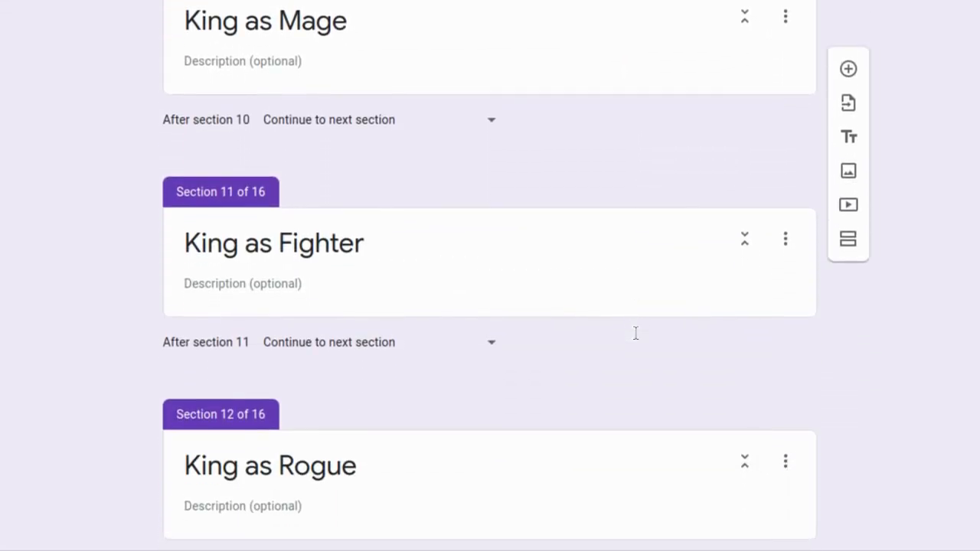
scroll(637, 331, "down", 3)
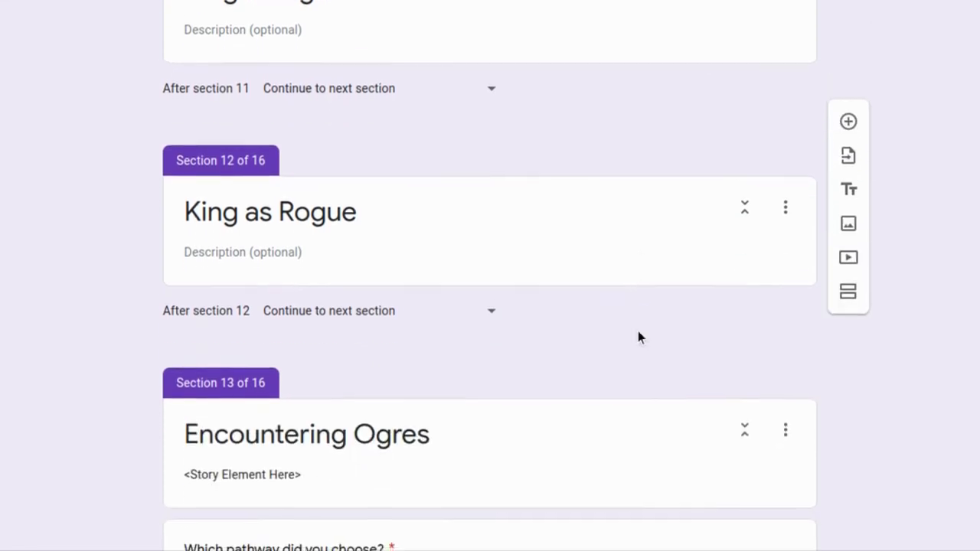
Step: Review the Encountering Ogres question and its Mage, Fighter and Rogue sections, and return to the Advising the King section
scroll(638, 331, "down", 3)
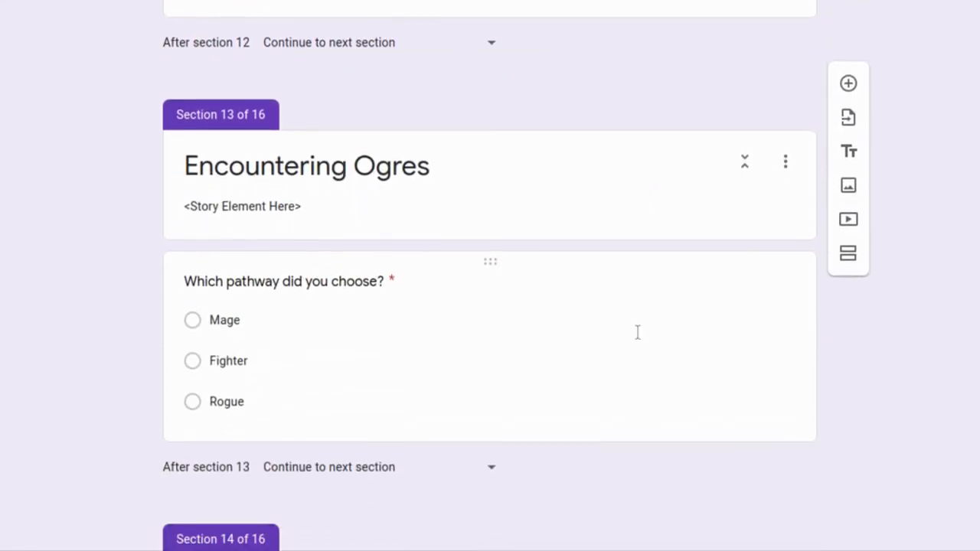
scroll(640, 339, "down", 3)
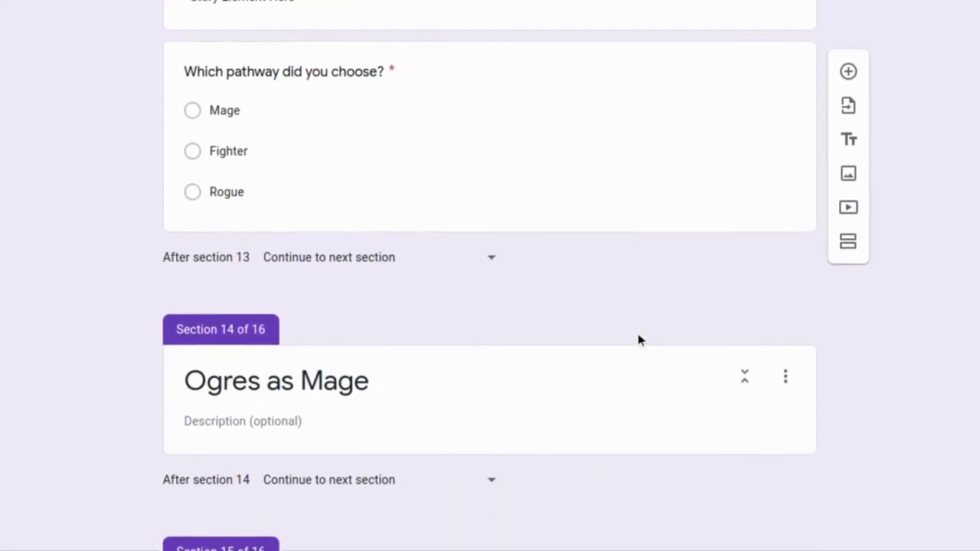
scroll(638, 333, "down", 2)
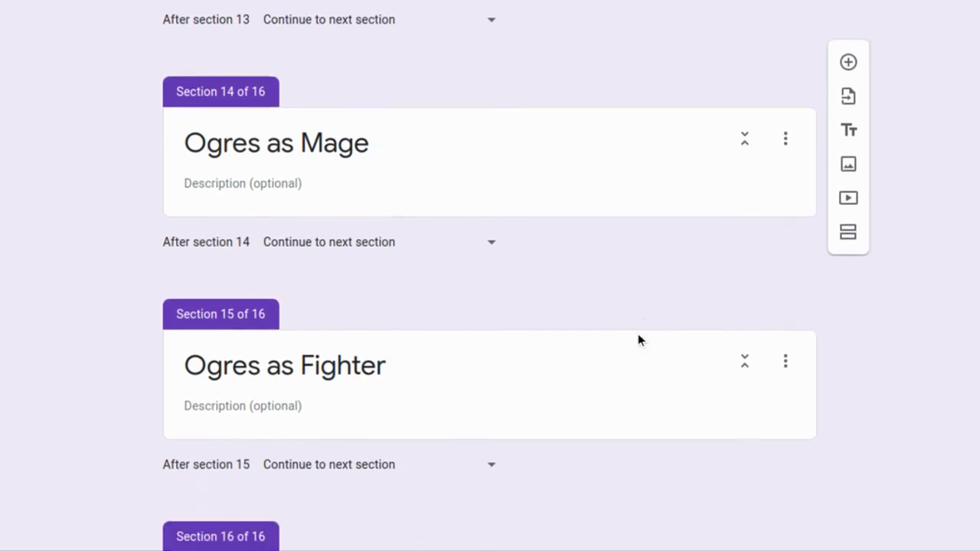
scroll(638, 335, "down", 1)
scroll(639, 339, "down", 1)
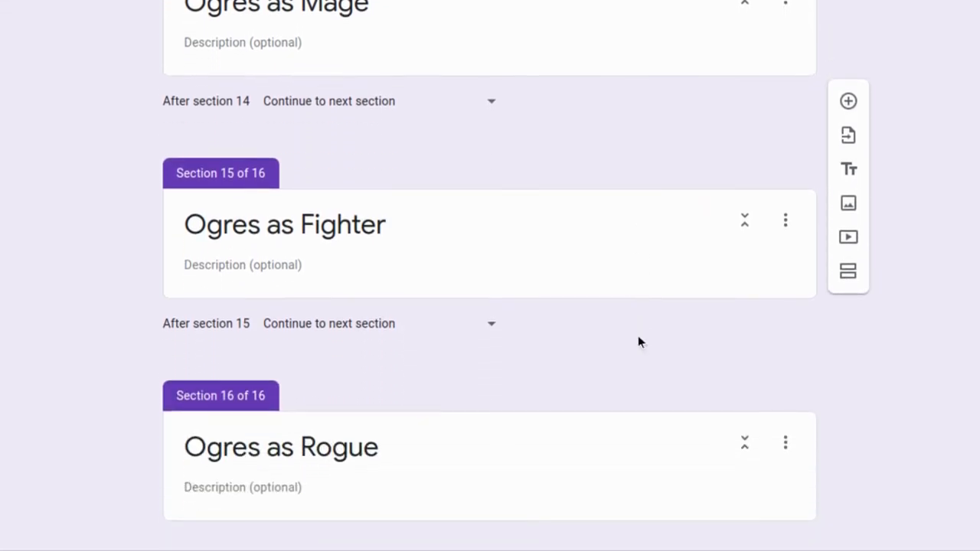
scroll(640, 337, "up", 6)
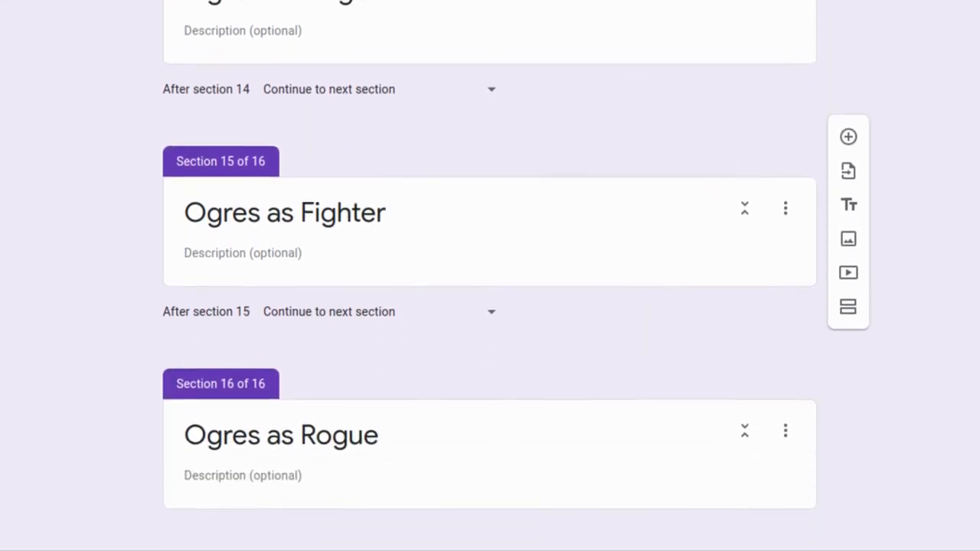
scroll(852, 383, "up", 6)
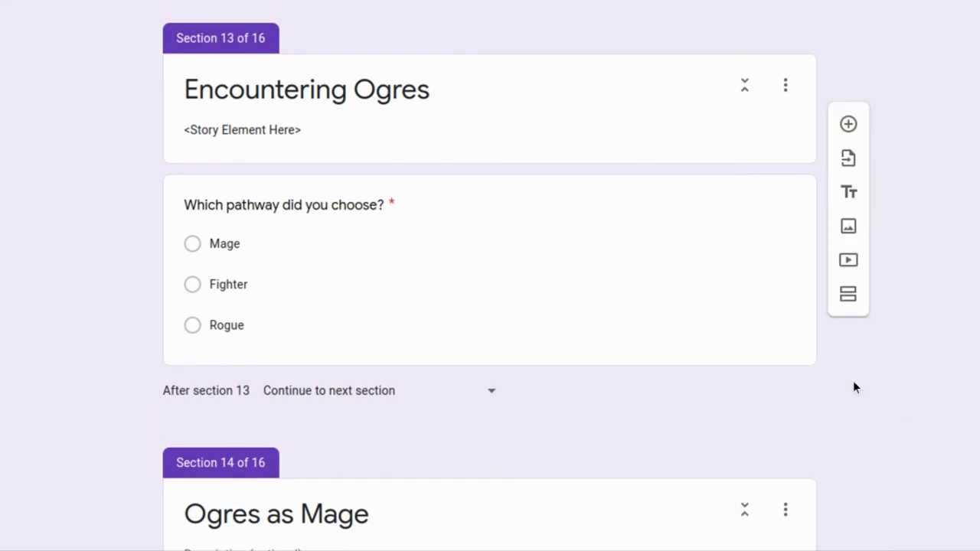
scroll(779, 340, "up", 10)
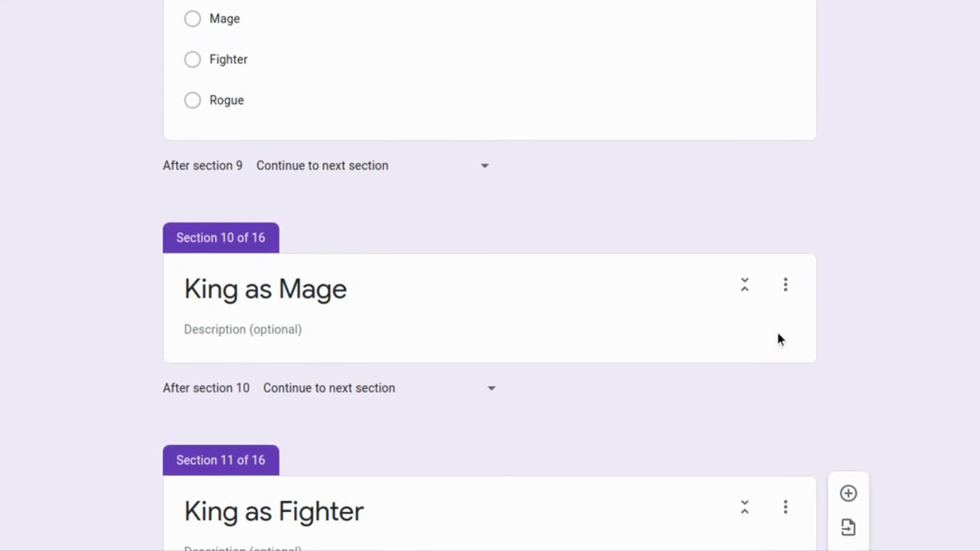
scroll(774, 322, "up", 5)
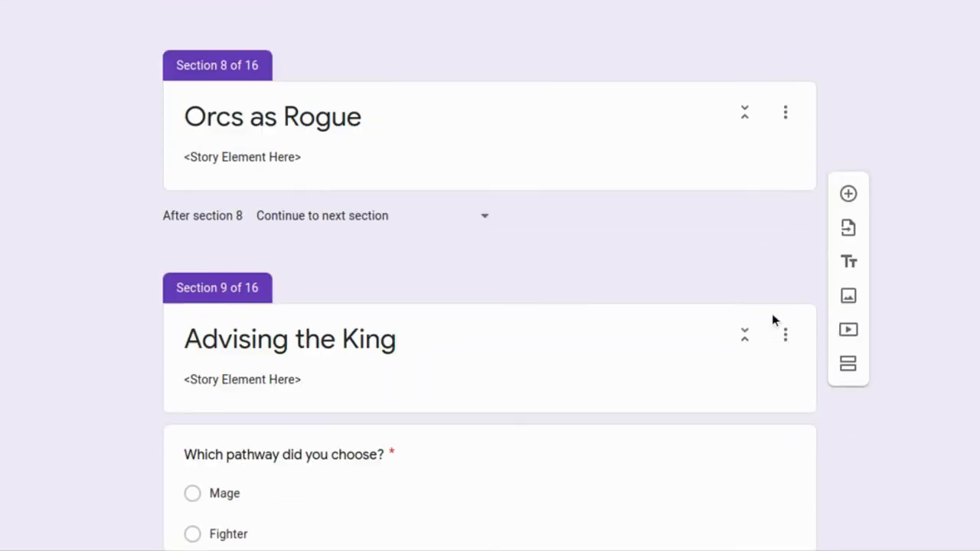
Step: Test "5-6: Travel South to investigate reports of Ogre attacks" on the Mage path, follow Mage from Encountering Ogres, and return to that question
scroll(957, 299, "up", 5)
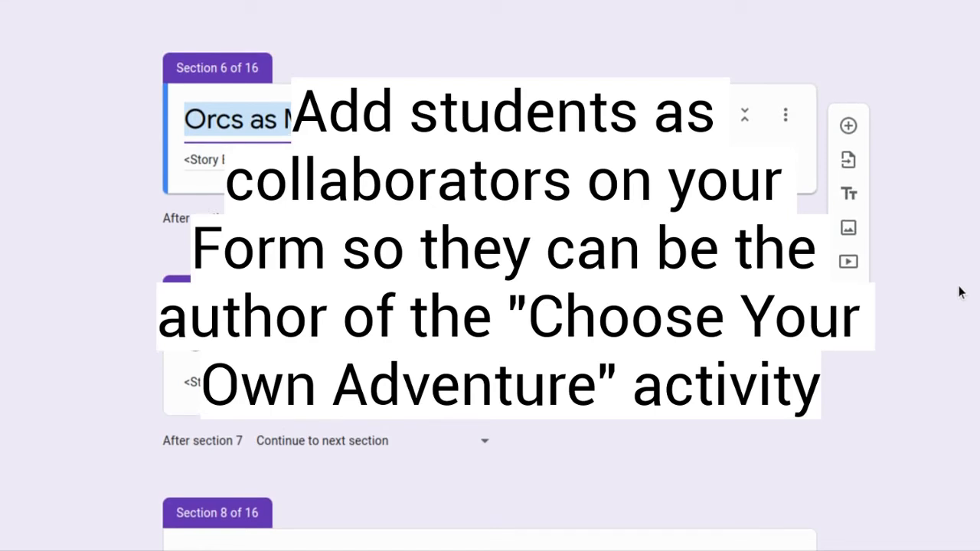
scroll(960, 291, "up", 5)
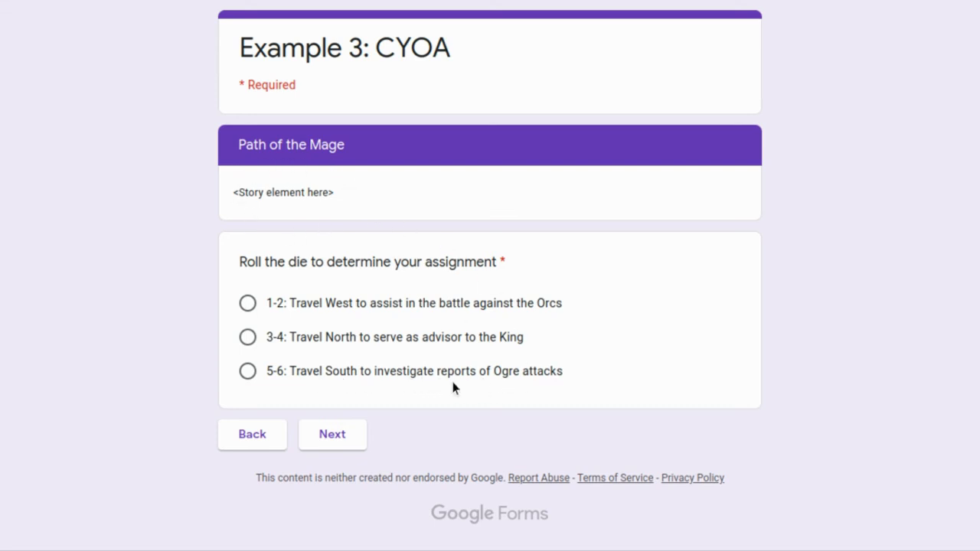
left_click(246, 373)
left_click(339, 436)
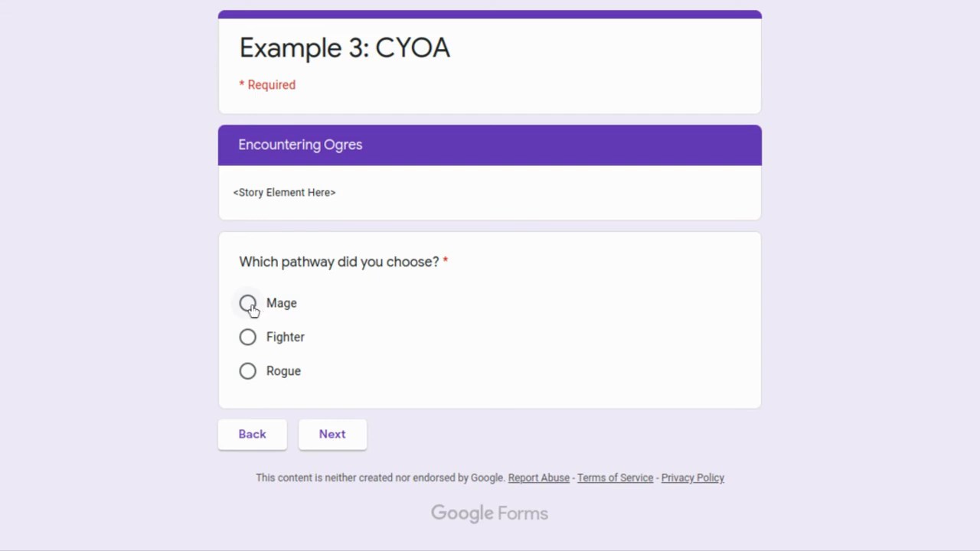
left_click(247, 304)
left_click(334, 436)
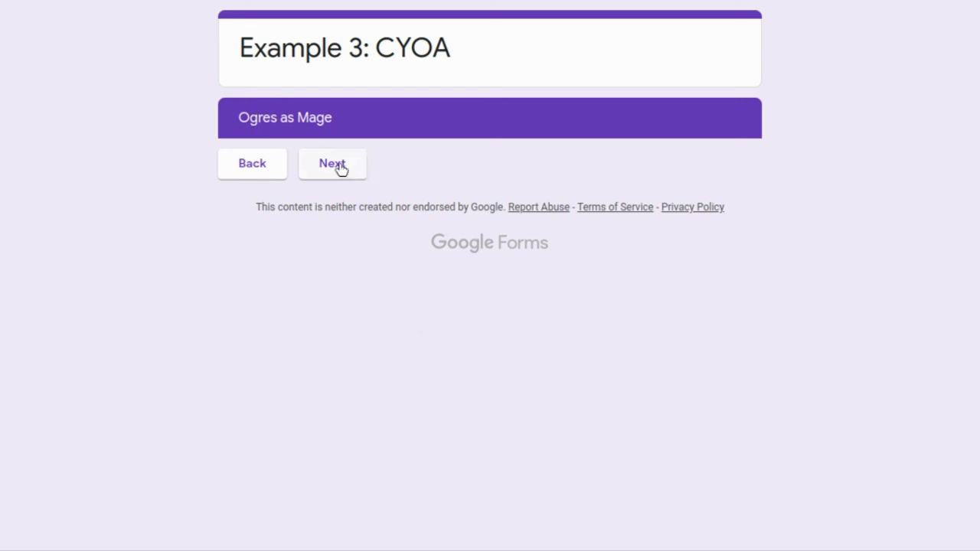
left_click(256, 171)
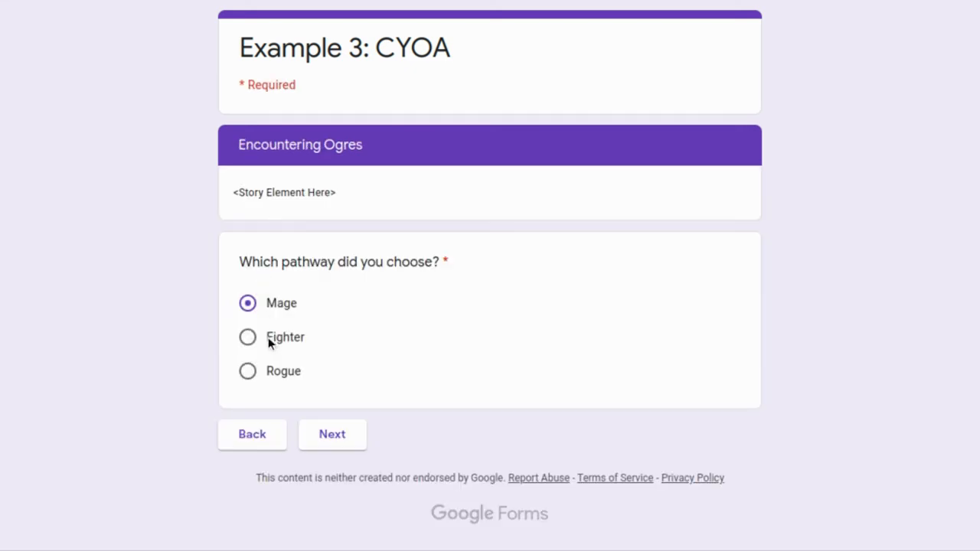
Step: Test the Fighter and Rogue answers of Encountering Ogres in the form preview, and return to Path of the Mage
left_click(248, 338)
left_click(337, 436)
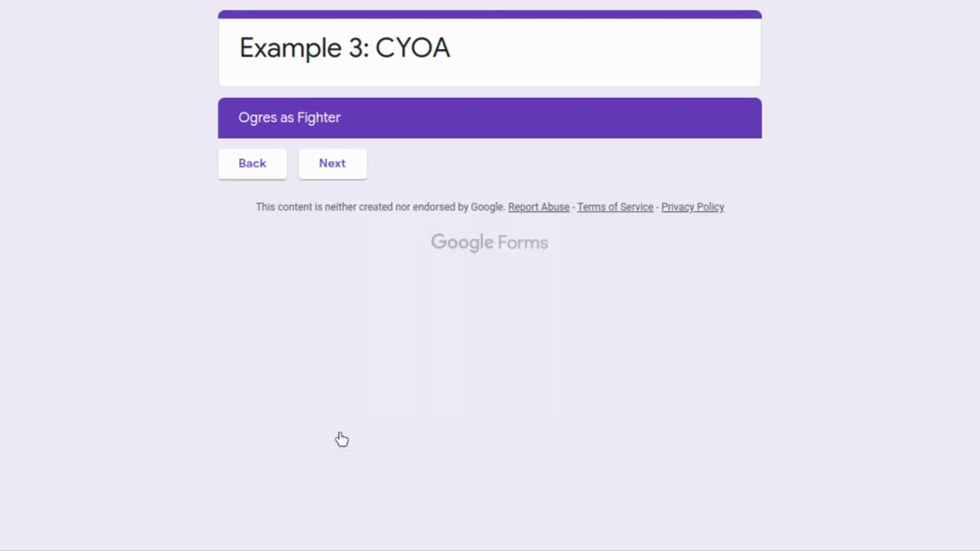
left_click(252, 172)
left_click(256, 372)
left_click(340, 446)
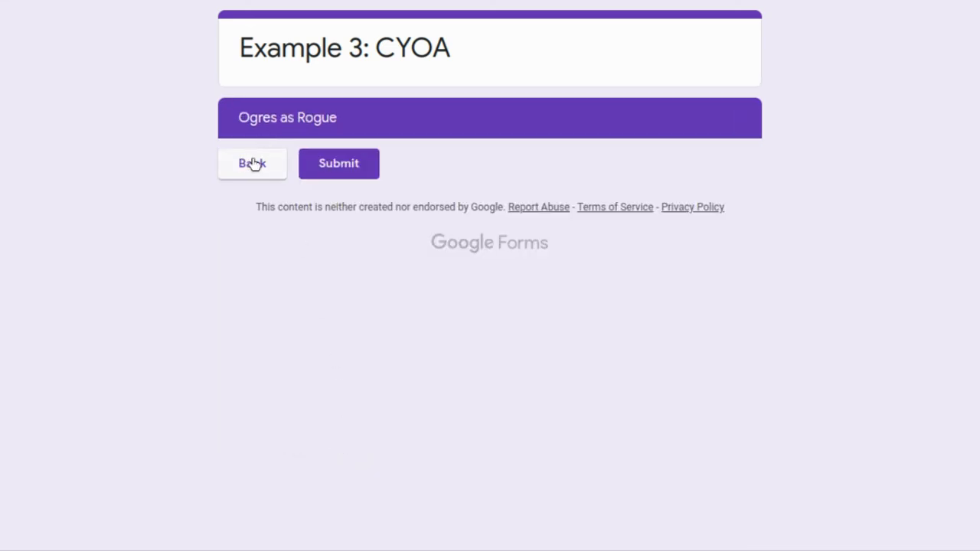
left_click(255, 165)
left_click(251, 432)
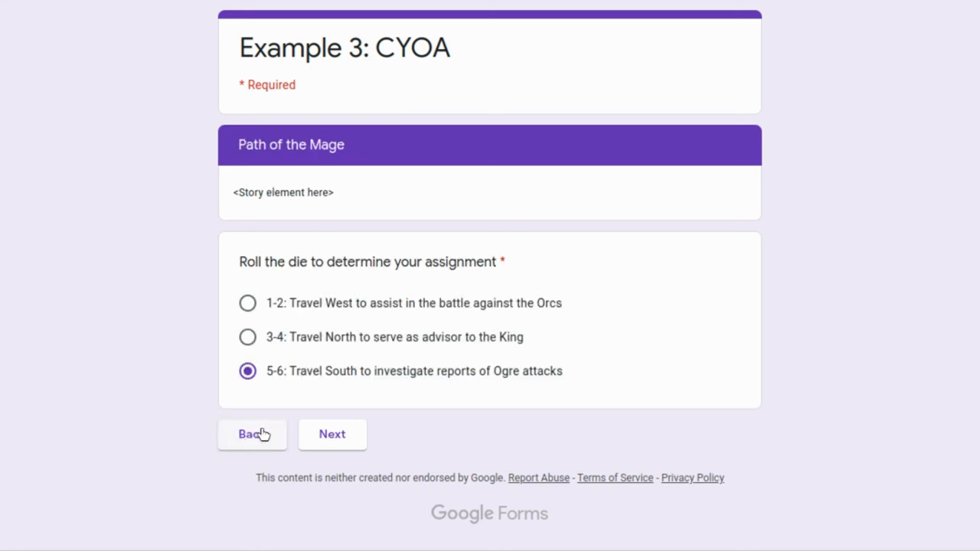
Step: Test "1-2: Travel West to assist in the battle against the Orcs", follow the Mage answer, and return to War against the Orcs
left_click(248, 304)
left_click(341, 442)
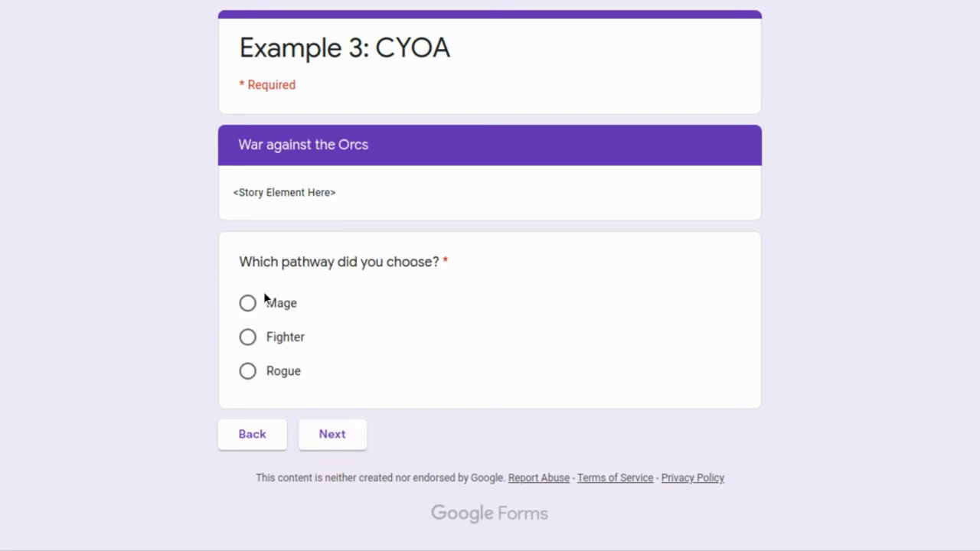
left_click(248, 304)
left_click(332, 436)
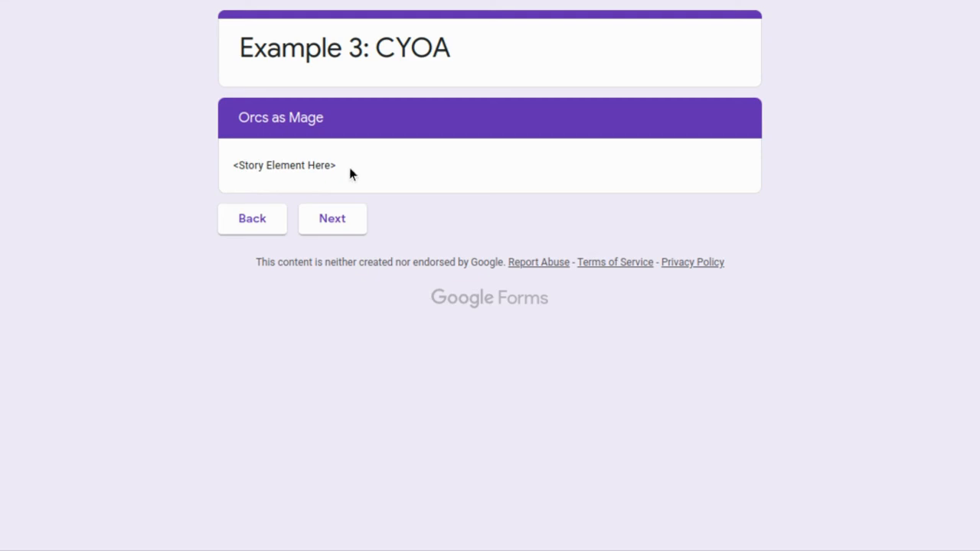
left_click(260, 219)
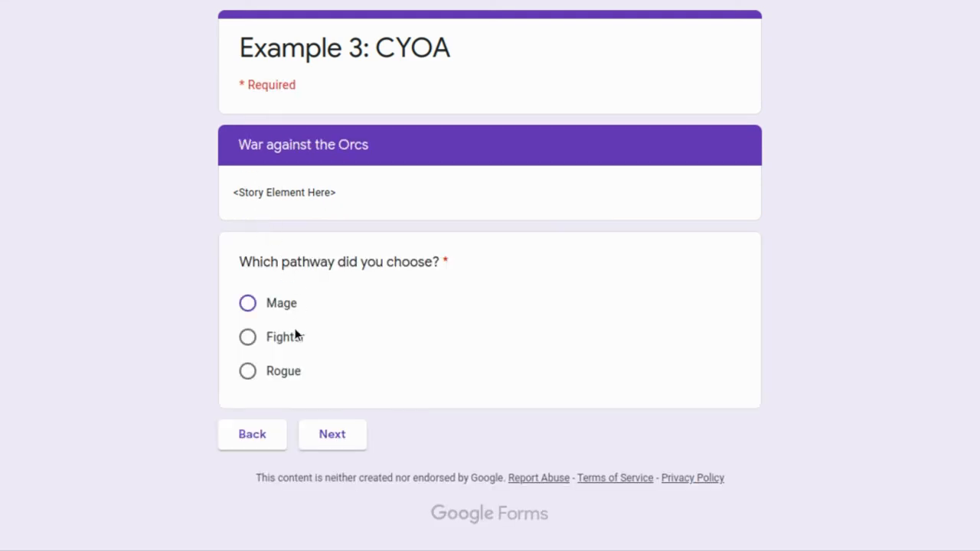
Step: Test the Fighter and Rogue answers of War against the Orcs, returning to its pathway question after each one
left_click(252, 340)
left_click(331, 442)
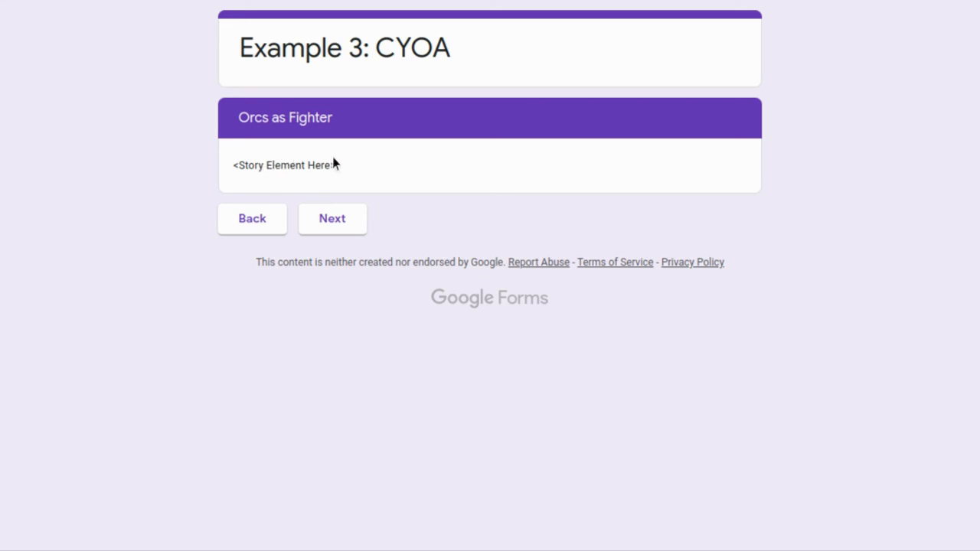
left_click(269, 226)
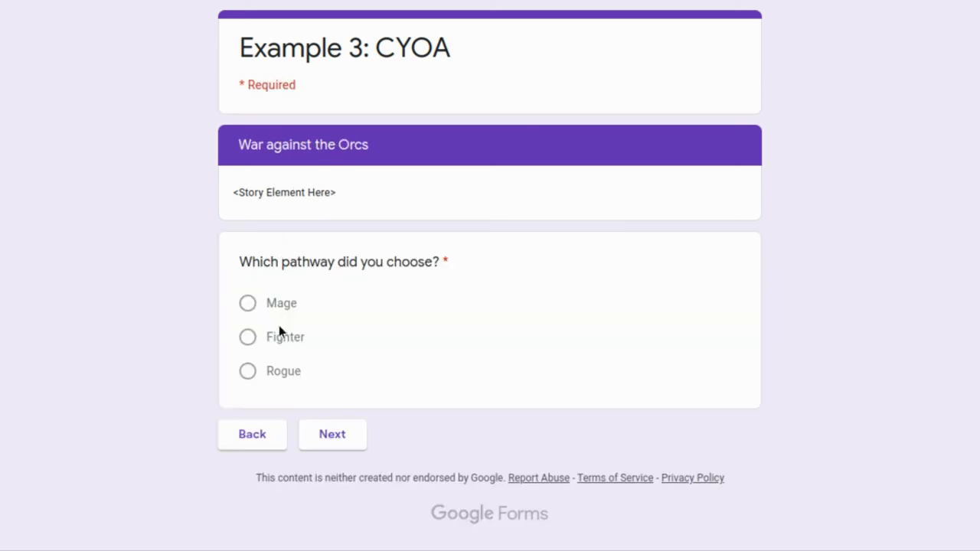
left_click(248, 374)
left_click(330, 437)
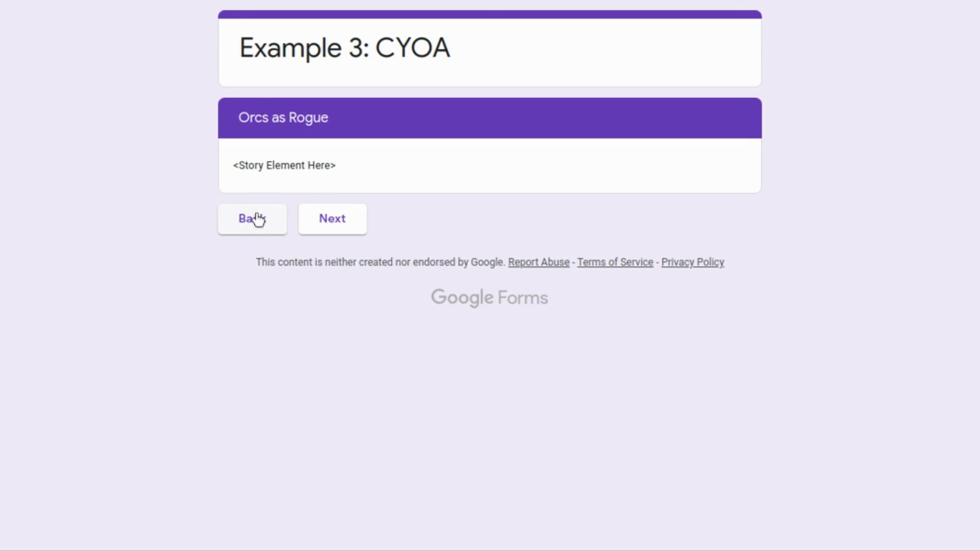
left_click(257, 220)
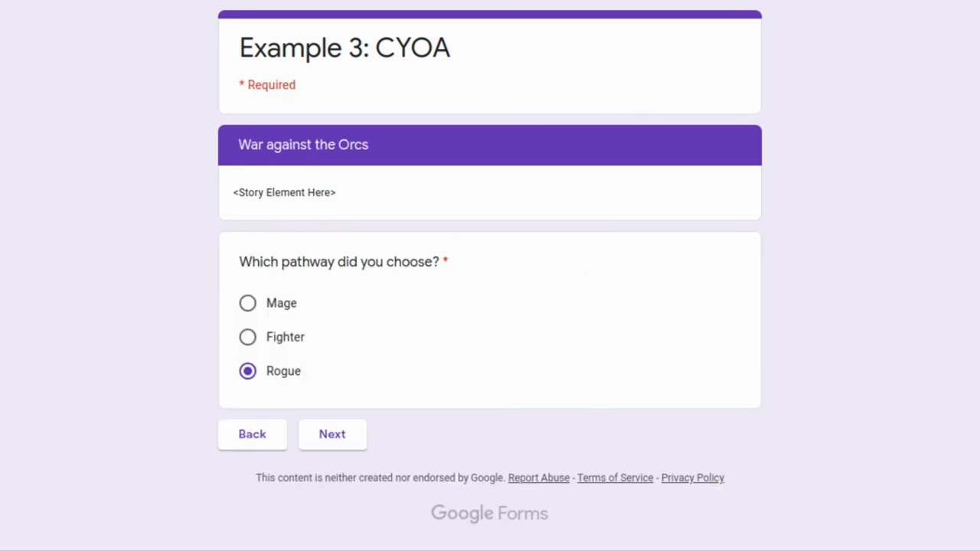
Step: Go back to Path of the Mage, choose "3-4: Travel North to serve as advisor to the King", and continue
left_click(251, 437)
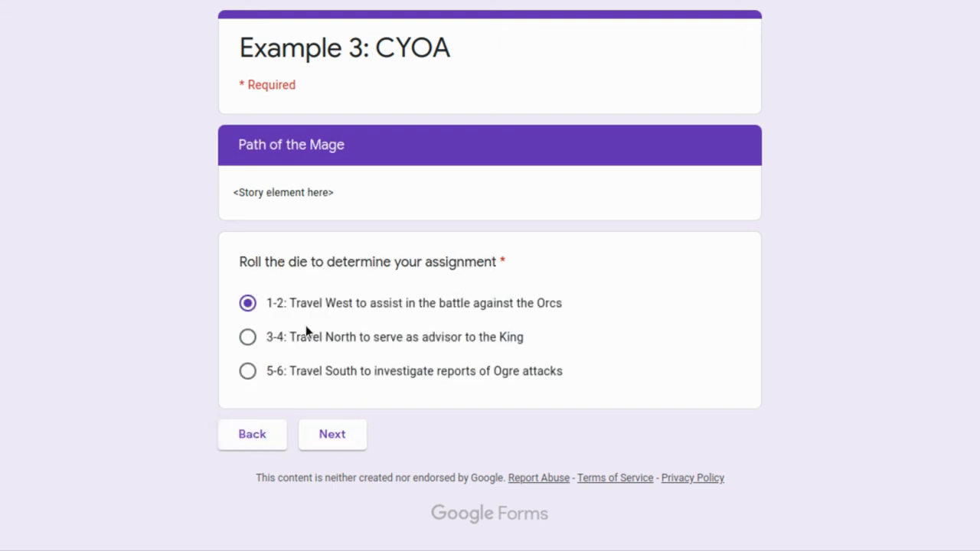
left_click(260, 347)
left_click(343, 445)
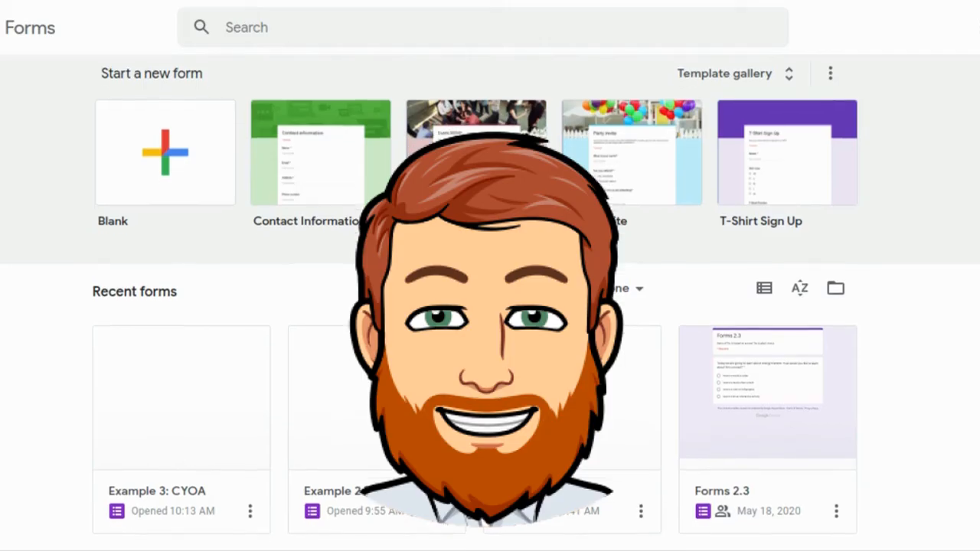
Step: Browse through the recent forms on the Google Forms home page
scroll(490, 306, "down", 1)
scroll(490, 306, "down", 3)
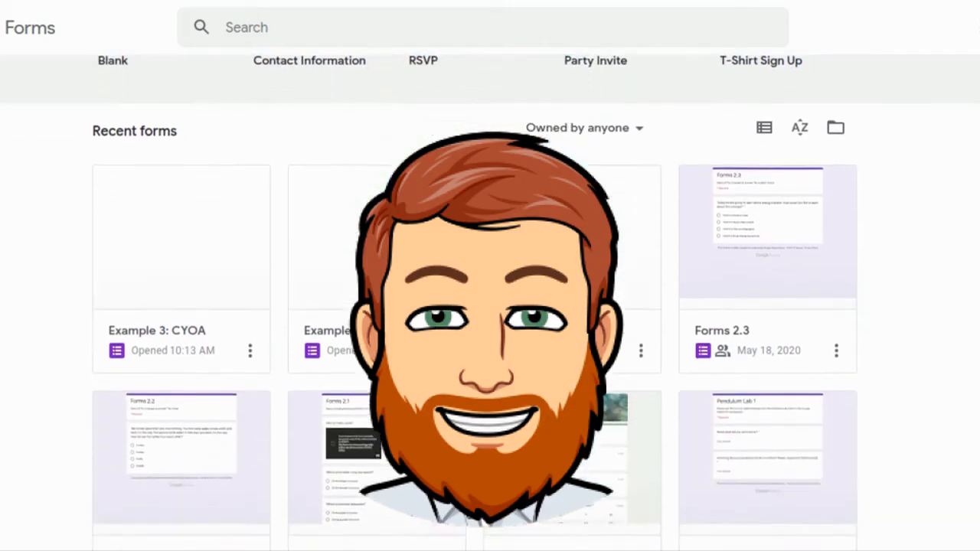
scroll(474, 330, "down", 4)
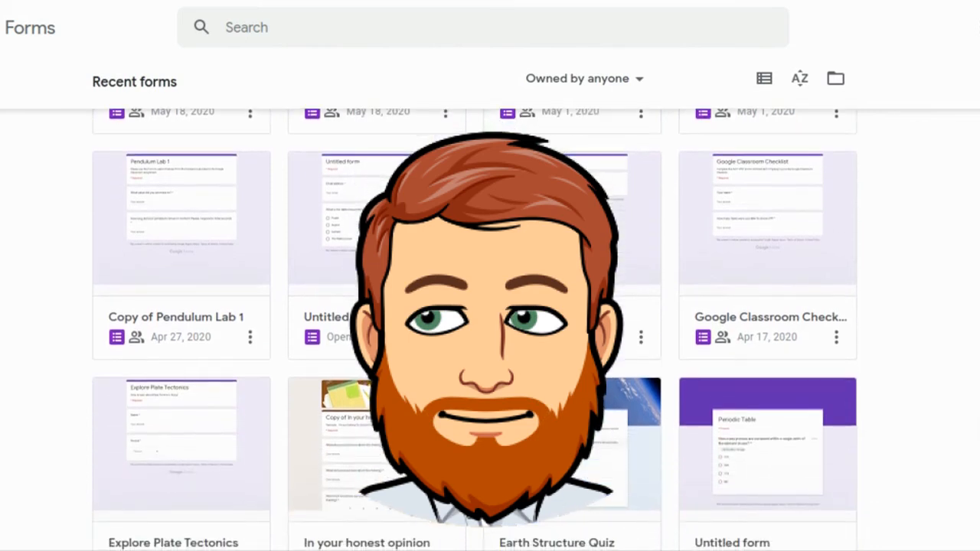
scroll(490, 307, "down", 3)
scroll(490, 306, "down", 4)
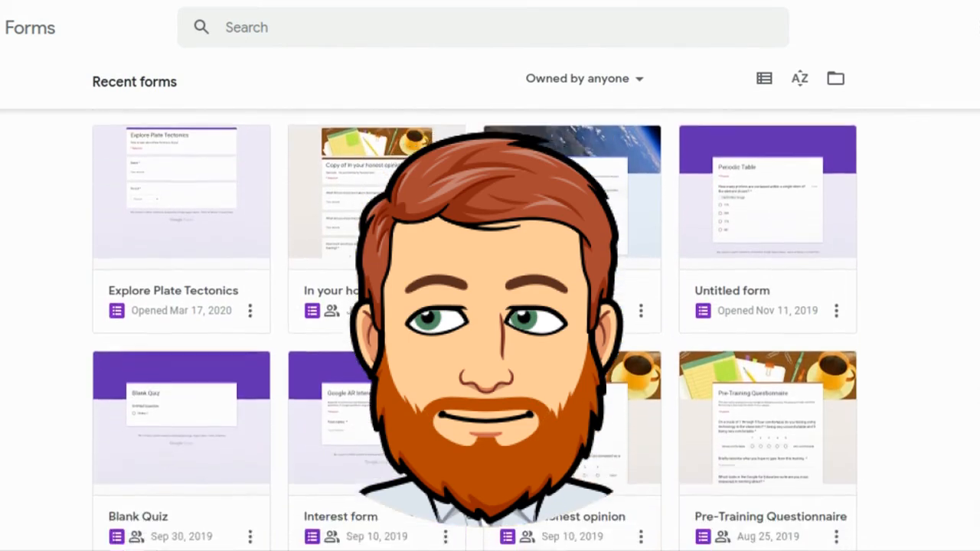
scroll(490, 307, "down", 4)
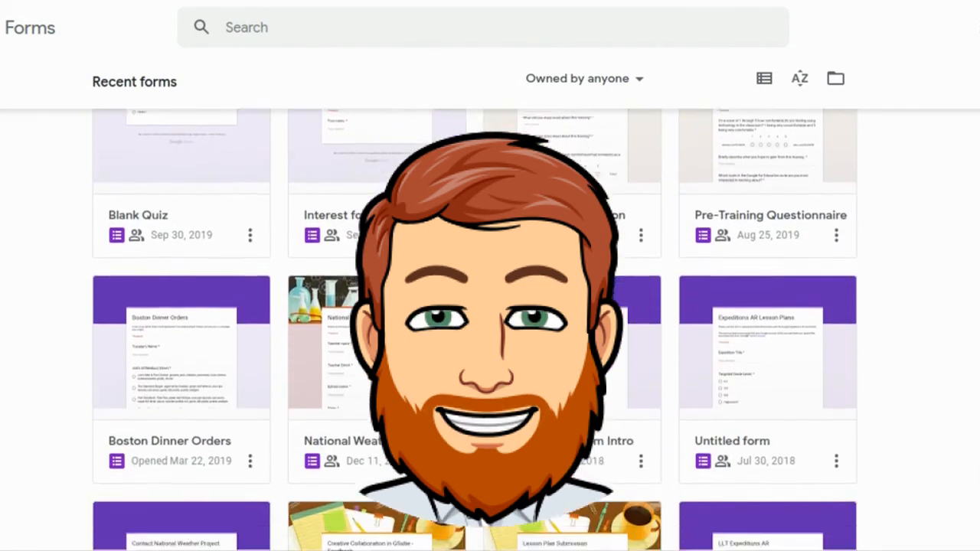
scroll(490, 306, "down", 3)
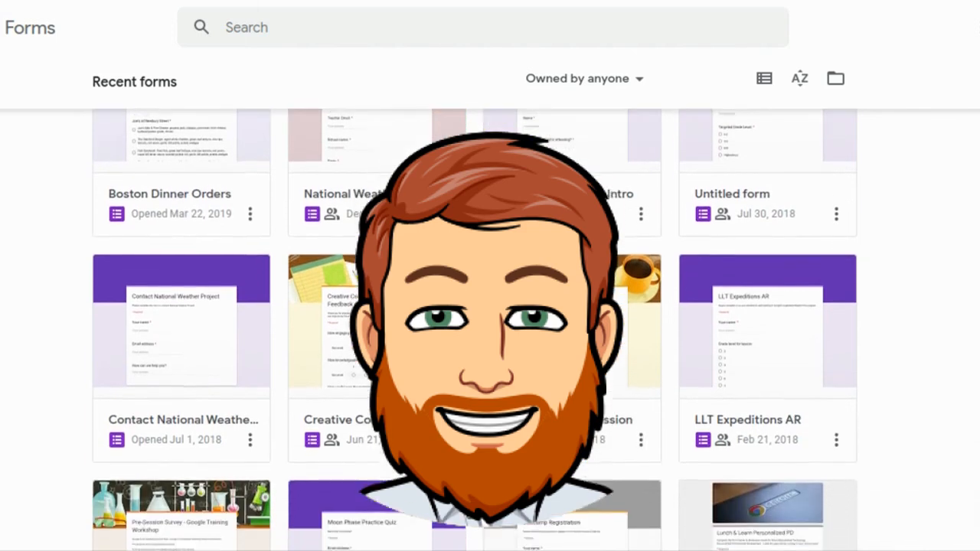
scroll(490, 306, "down", 1)
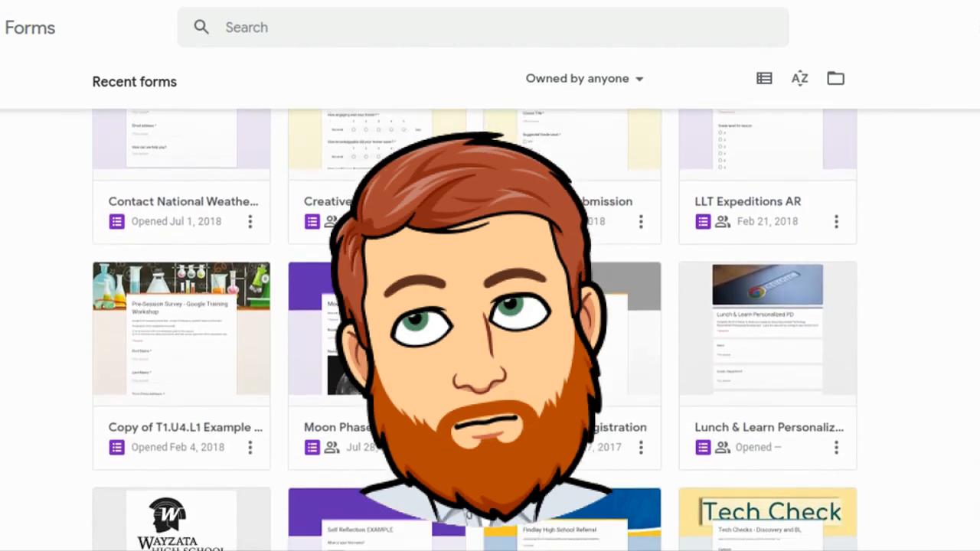
scroll(490, 306, "down", 1)
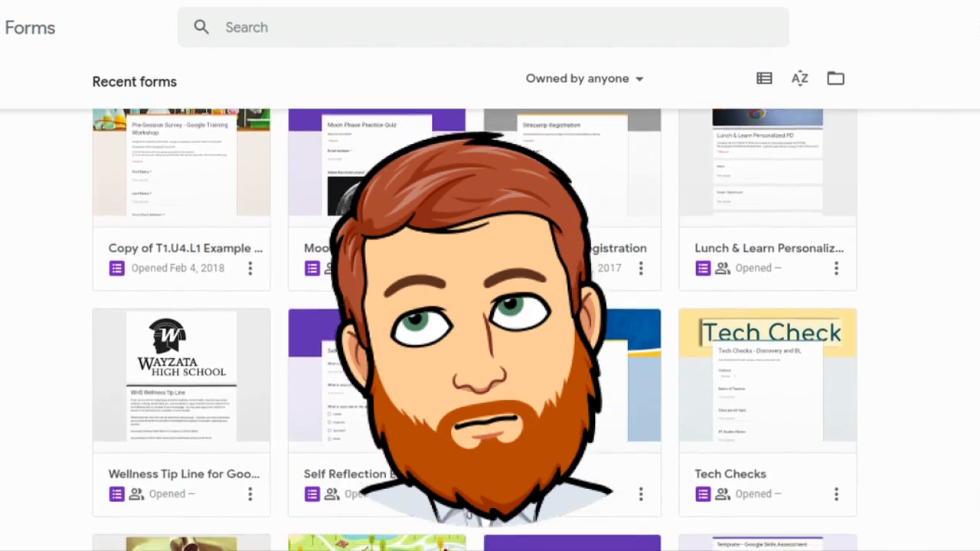
scroll(490, 306, "down", 3)
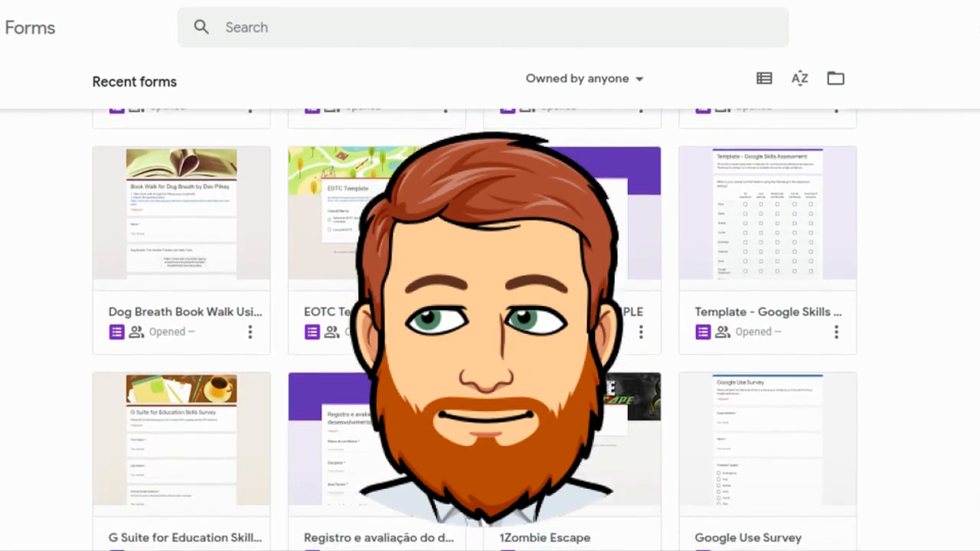
scroll(490, 306, "down", 3)
scroll(490, 307, "down", 2)
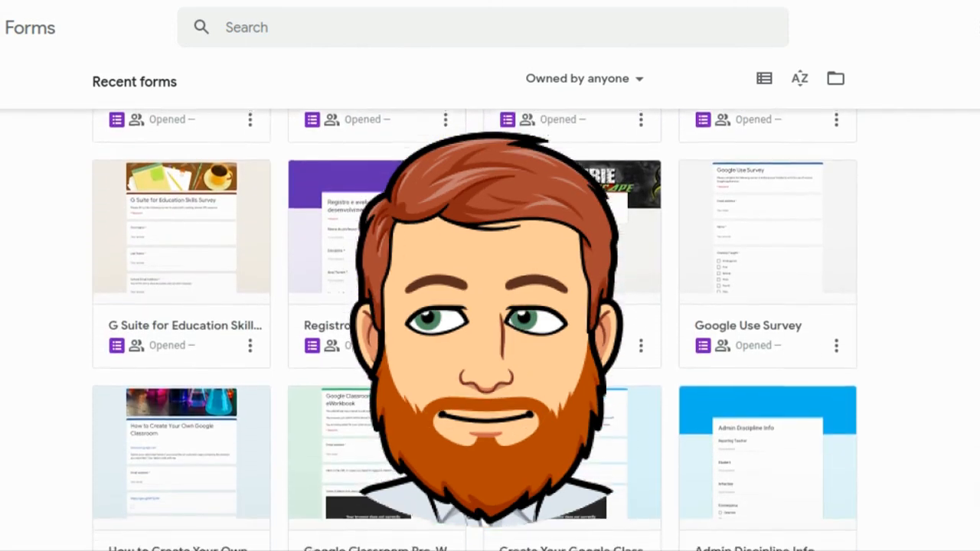
scroll(490, 306, "down", 1)
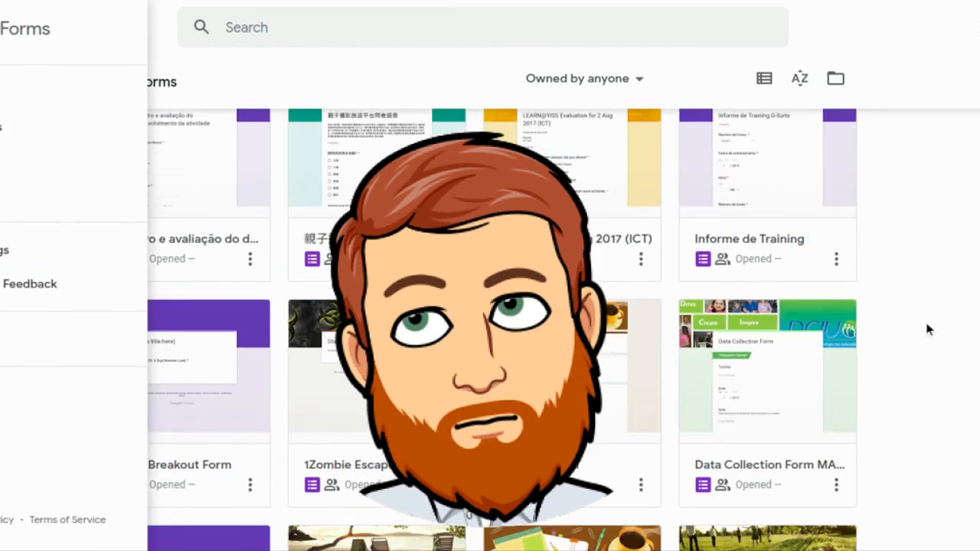
scroll(924, 324, "up", 6)
scroll(924, 330, "up", 1)
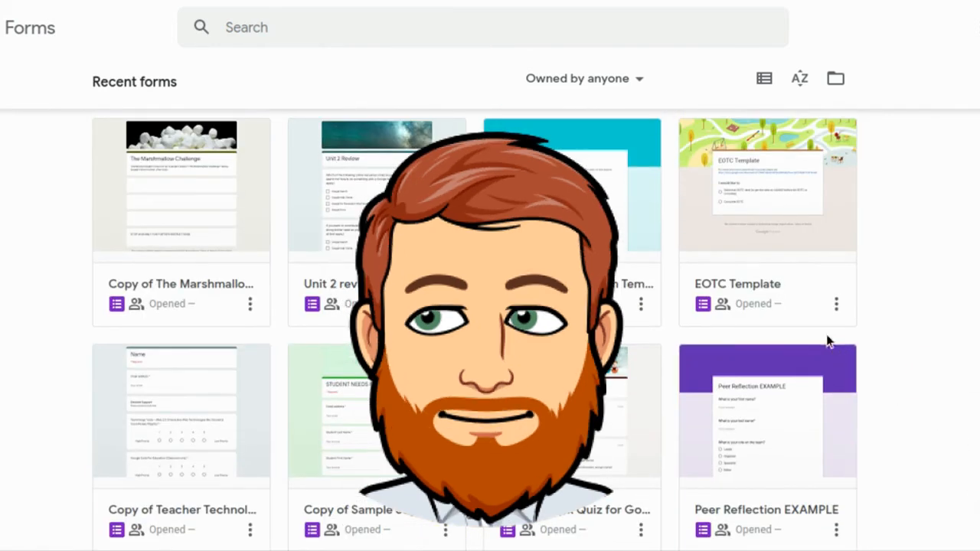
scroll(910, 328, "up", 3)
scroll(911, 328, "up", 6)
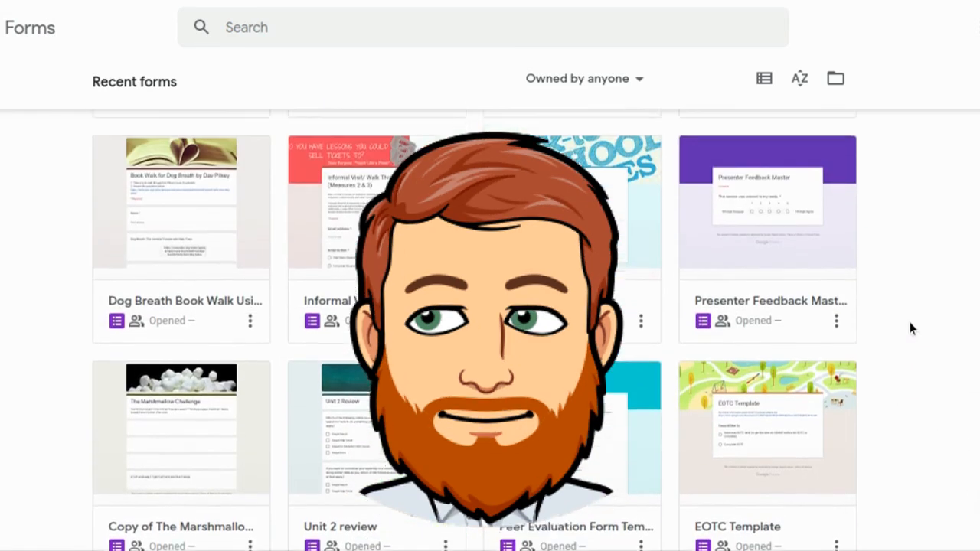
scroll(911, 325, "up", 3)
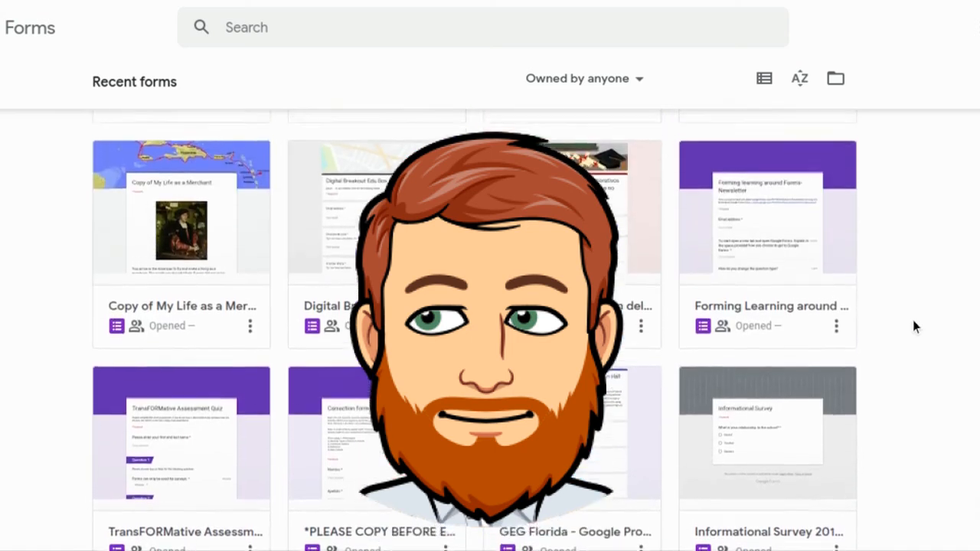
scroll(917, 327, "up", 6)
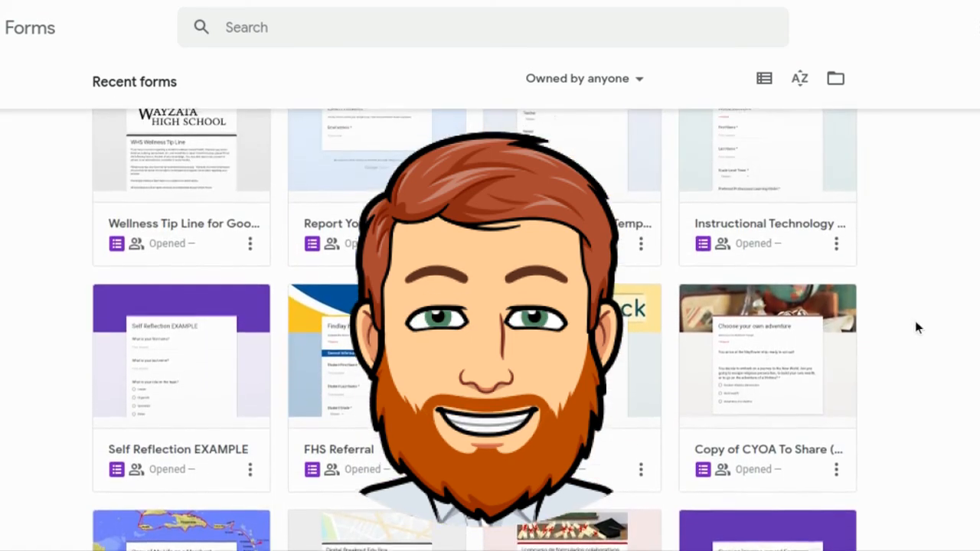